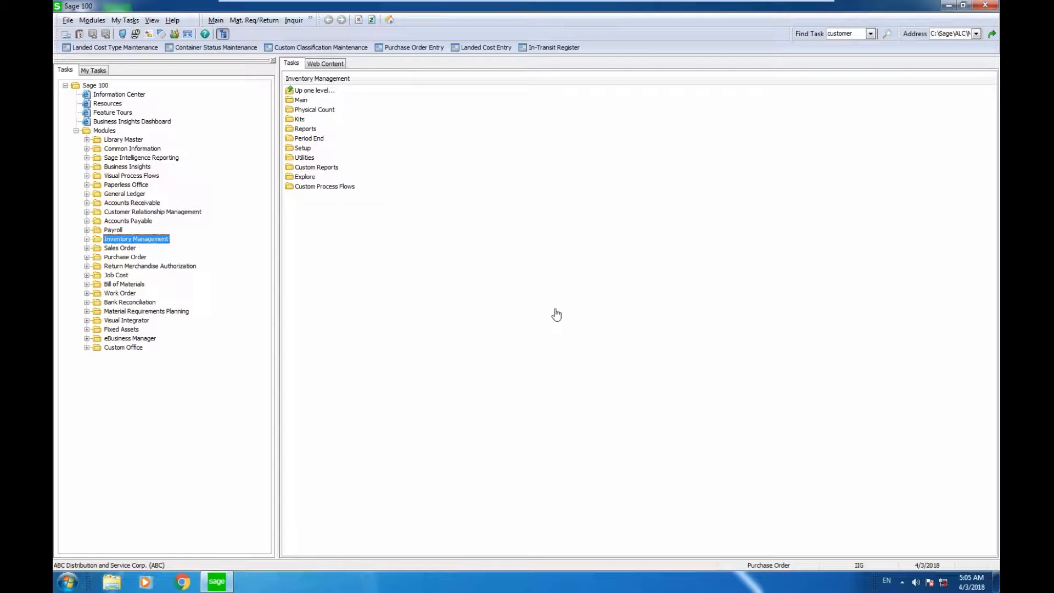
Create a new landed cost entry with the next available entry number and assign vendor 01-AIRWAY.
click(485, 47)
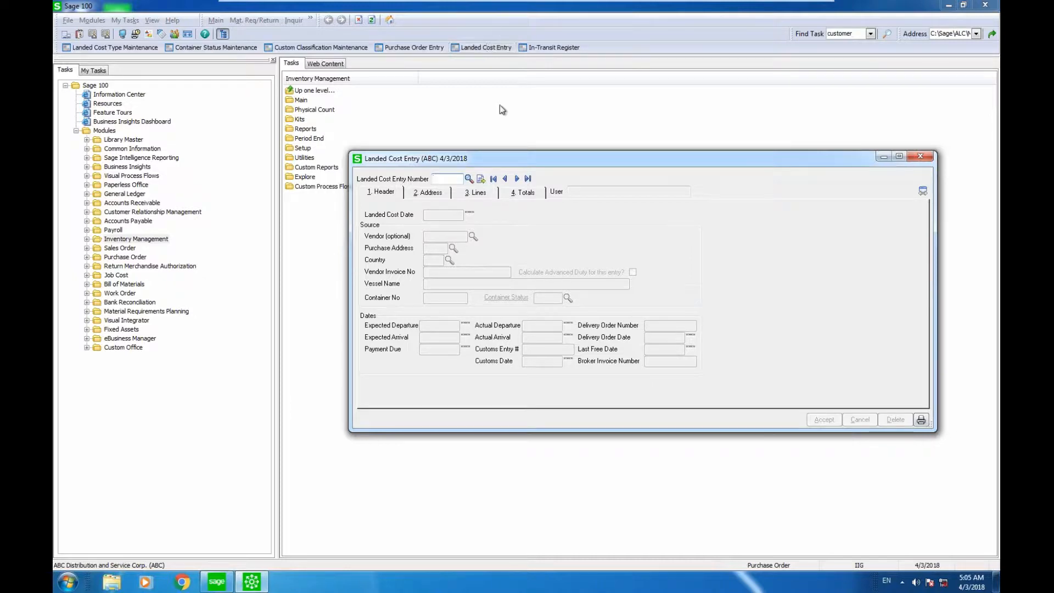
click(484, 179)
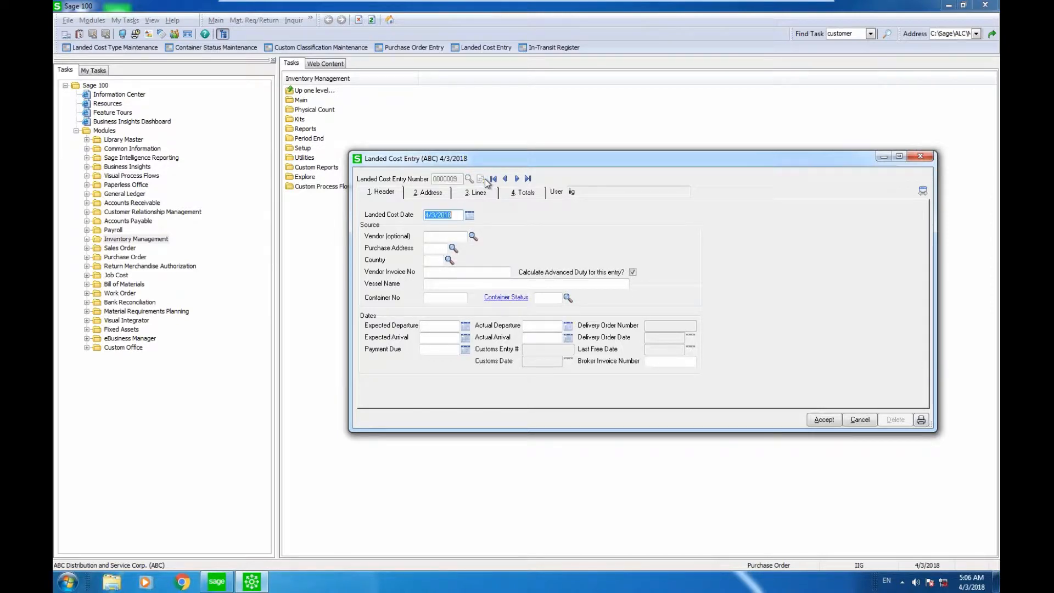
key(Tab)
click(473, 236)
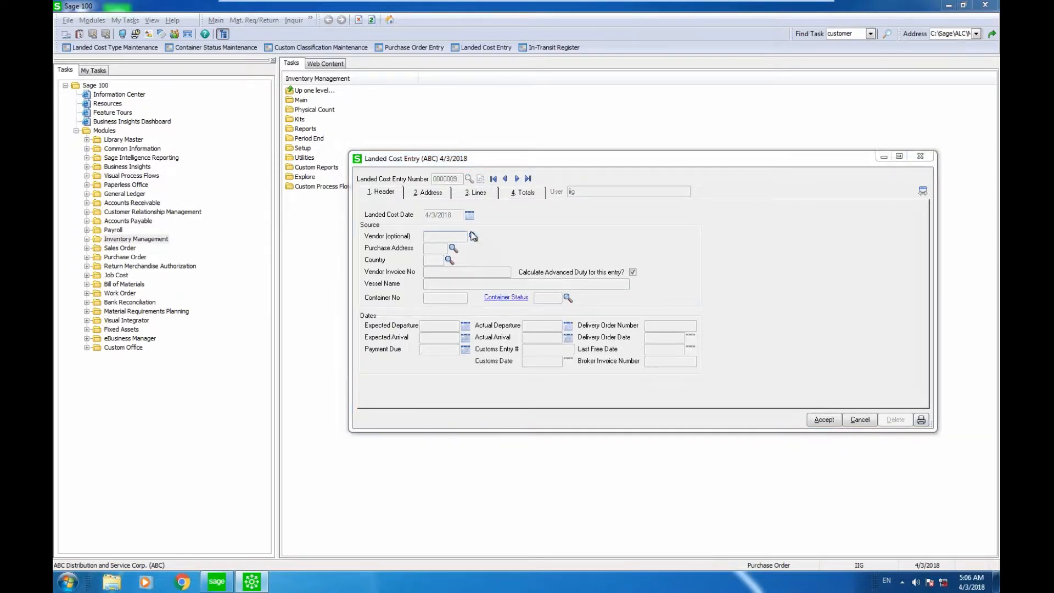
click(586, 376)
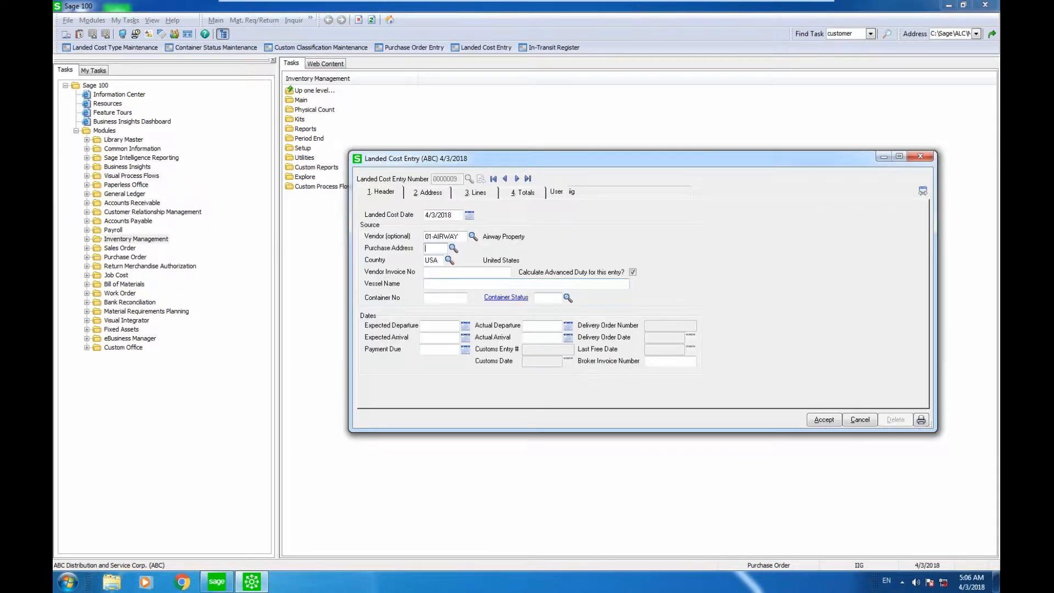
Enter 1000-230 as the vendor invoice number and "Majesty - II" as the vessel name.
click(483, 274)
text(1000-230)
key(Tab)
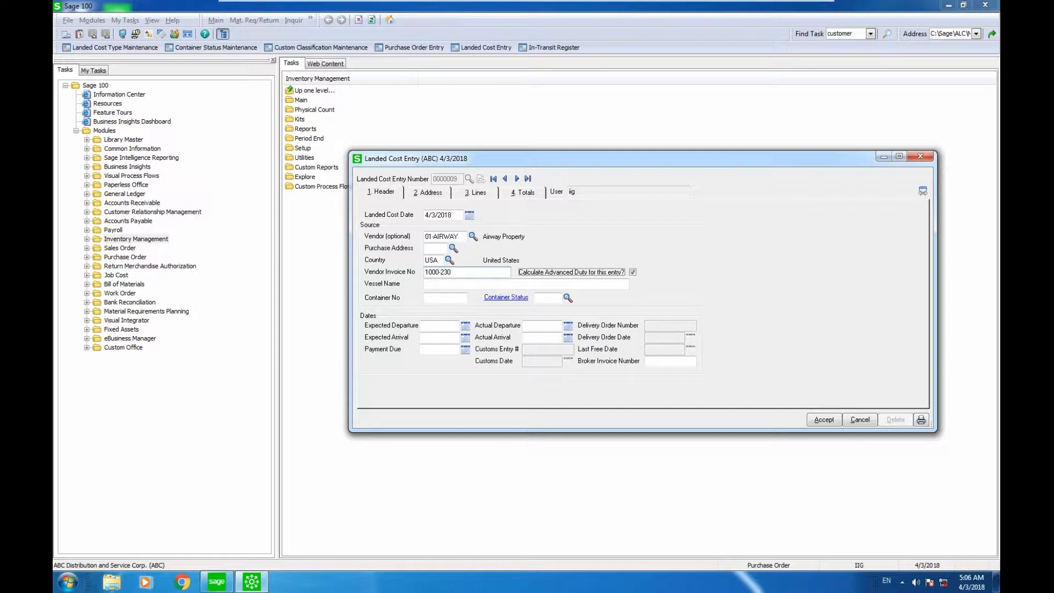
key(Tab)
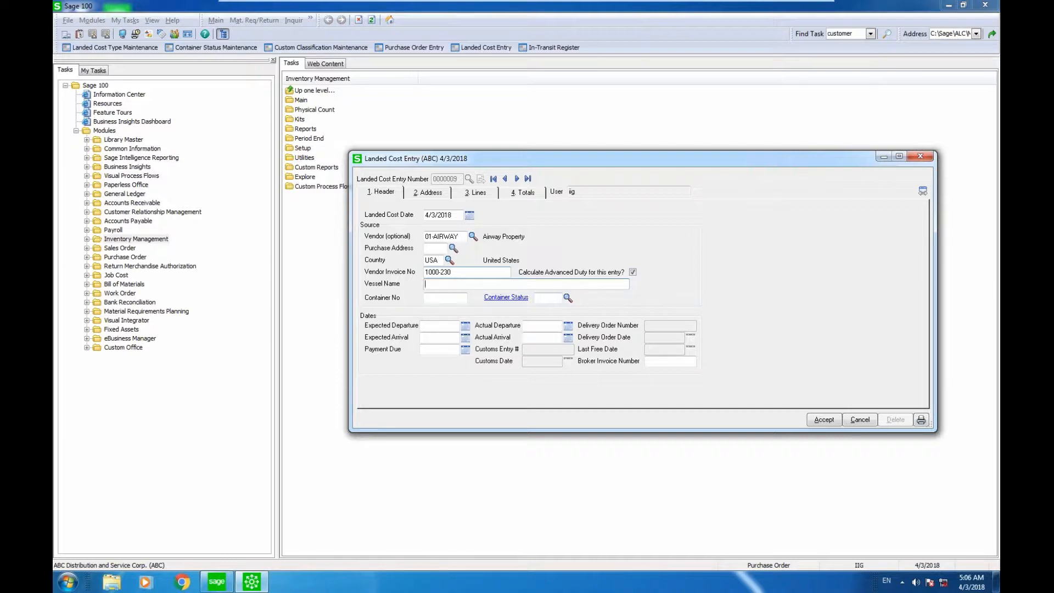
text(Majesty)
text(- II)
key(Tab)
Set the container number to 20102 and choose the container status FRGD, Foreign Dock.
text(20102)
key(Tab)
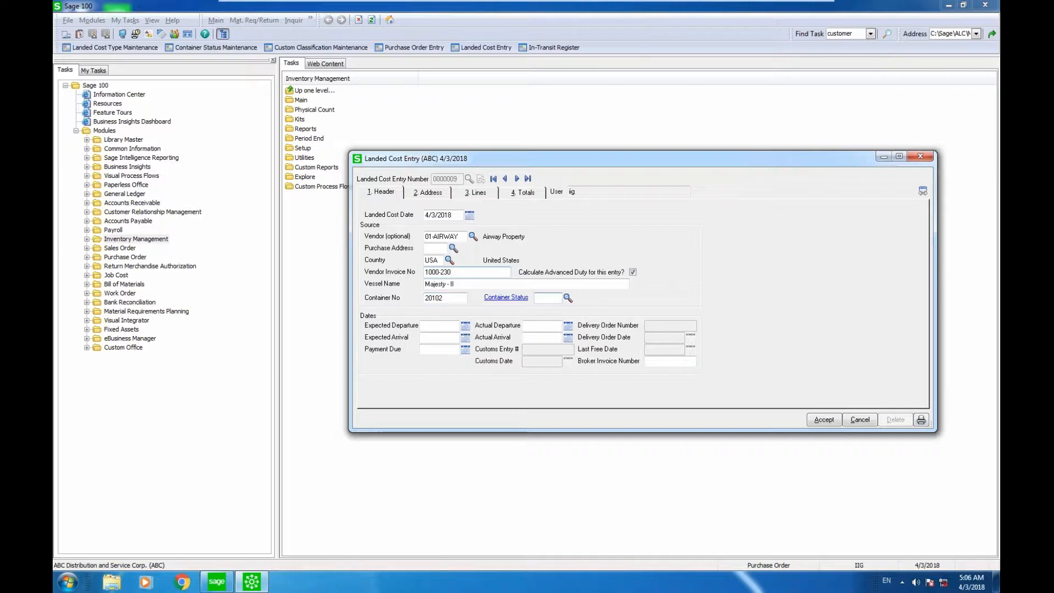
click(567, 297)
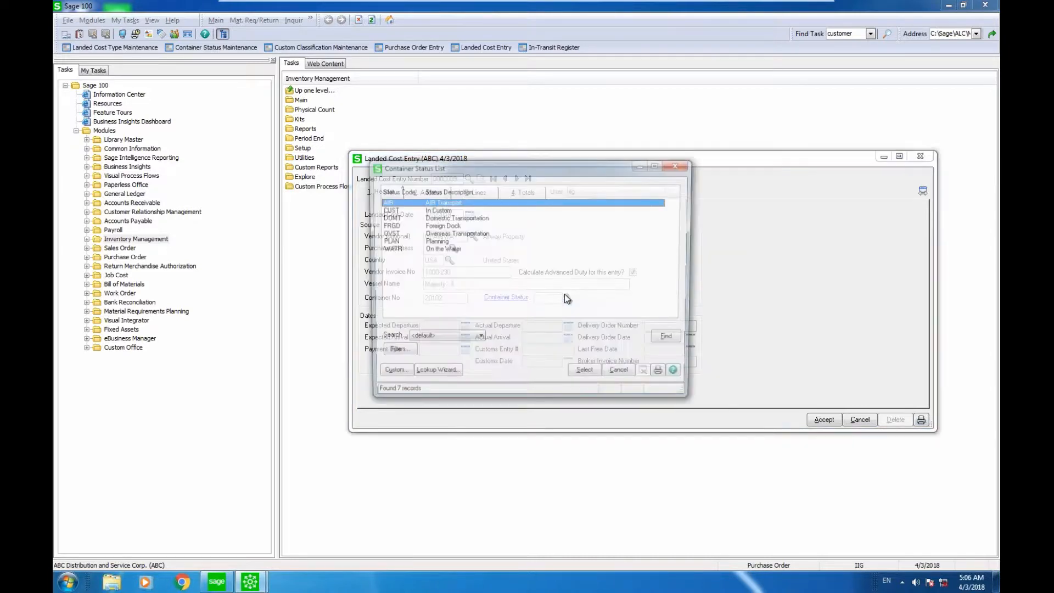
click(466, 227)
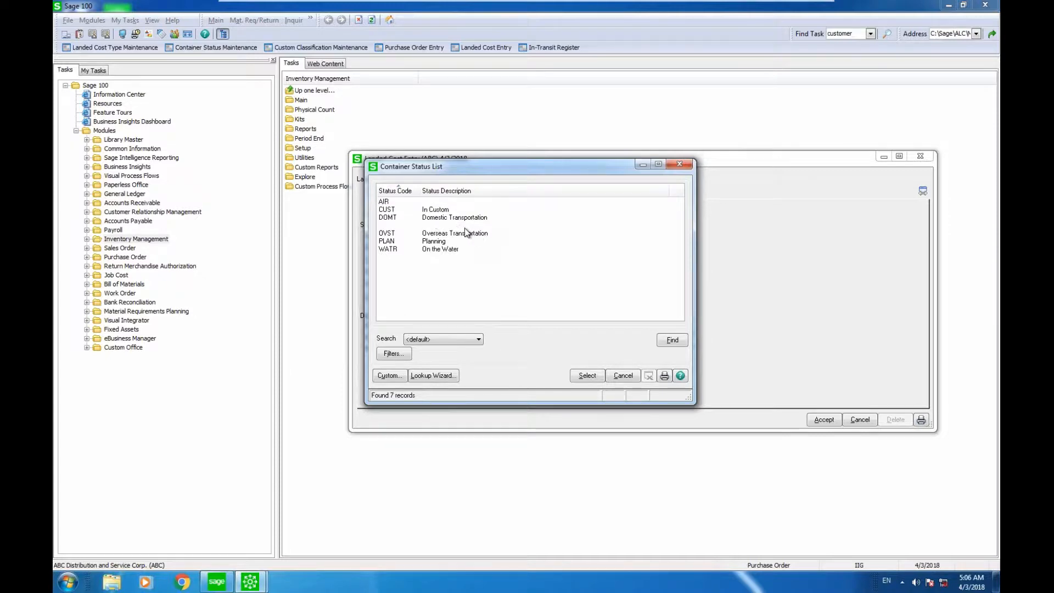
click(585, 375)
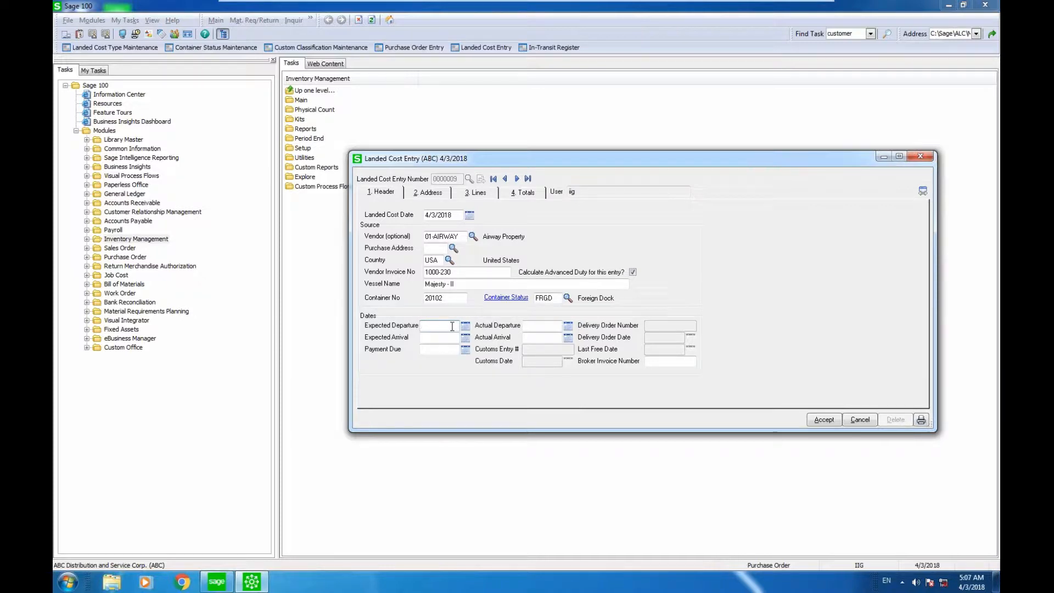
Set the expected departure to 04/03/18, the expected arrival to 05/08/18 and the payment due date to 05/09/18.
text(04/03/18)
key(Tab)
text(05/08/18)
key(Tab)
text(05/09/1804/04/18)
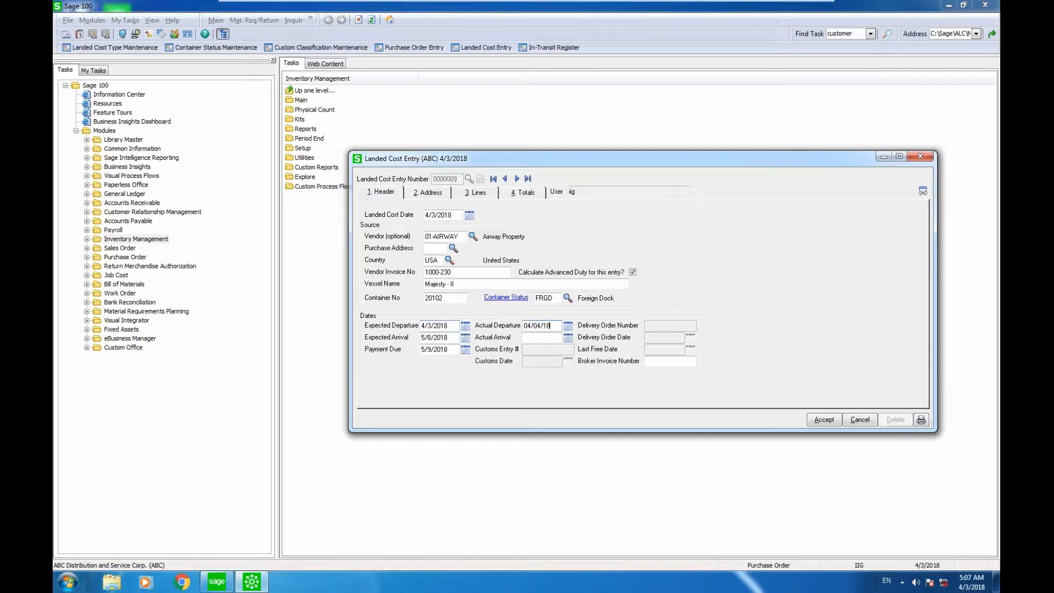
Set the actual departure date to 04/04/18 and the actual arrival date to 05/09/18.
key(Tab)
text(05/09/18)
key(Tab)
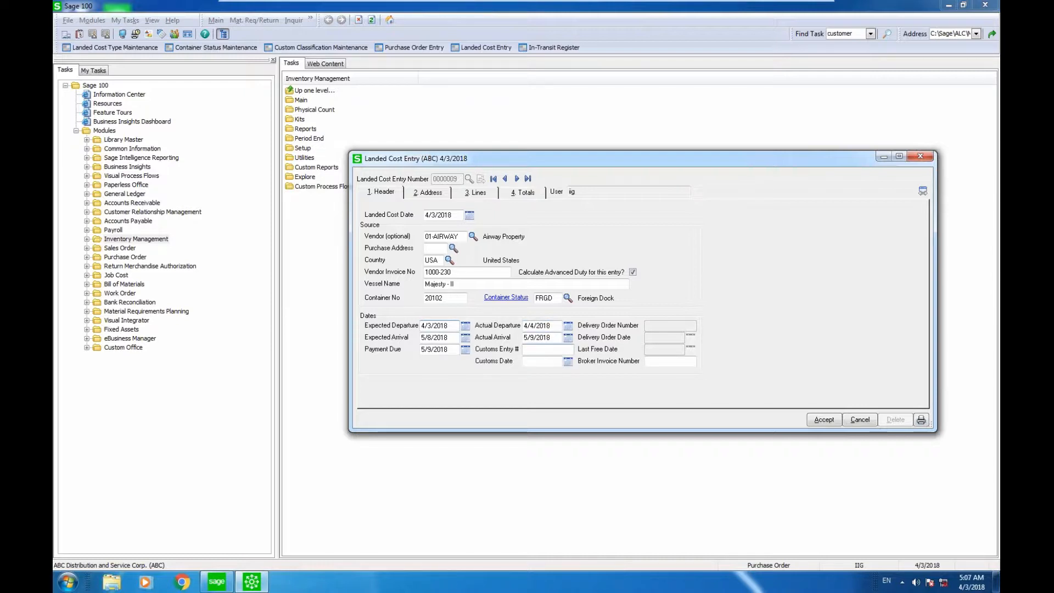
Enter customs entry number 203023023 with a customs date of 05/10/18.
text(203023023)
key(Tab)
text(0)
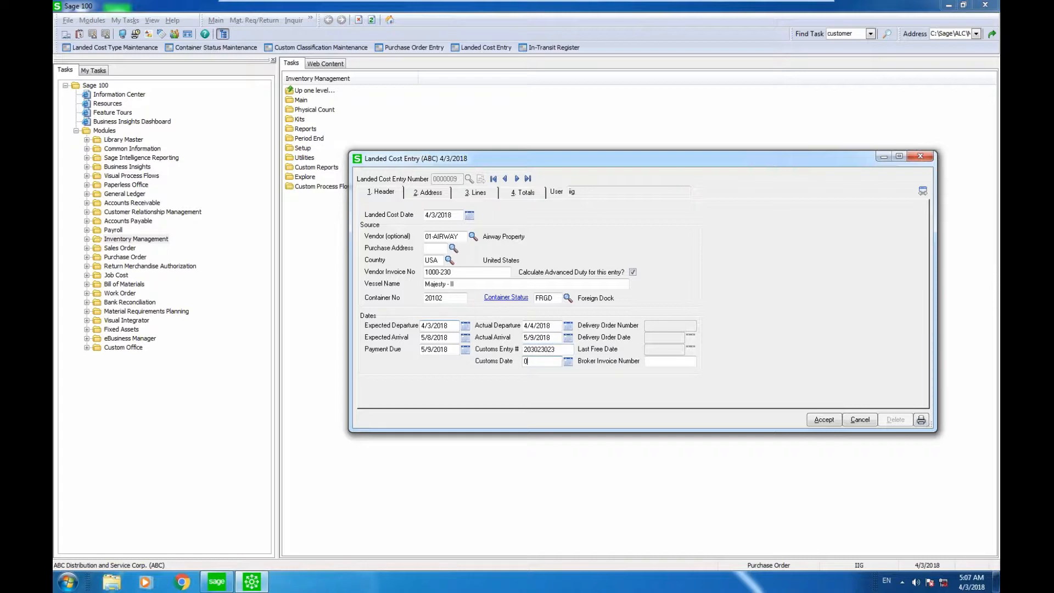
text(5/10/18)
key(Tab)
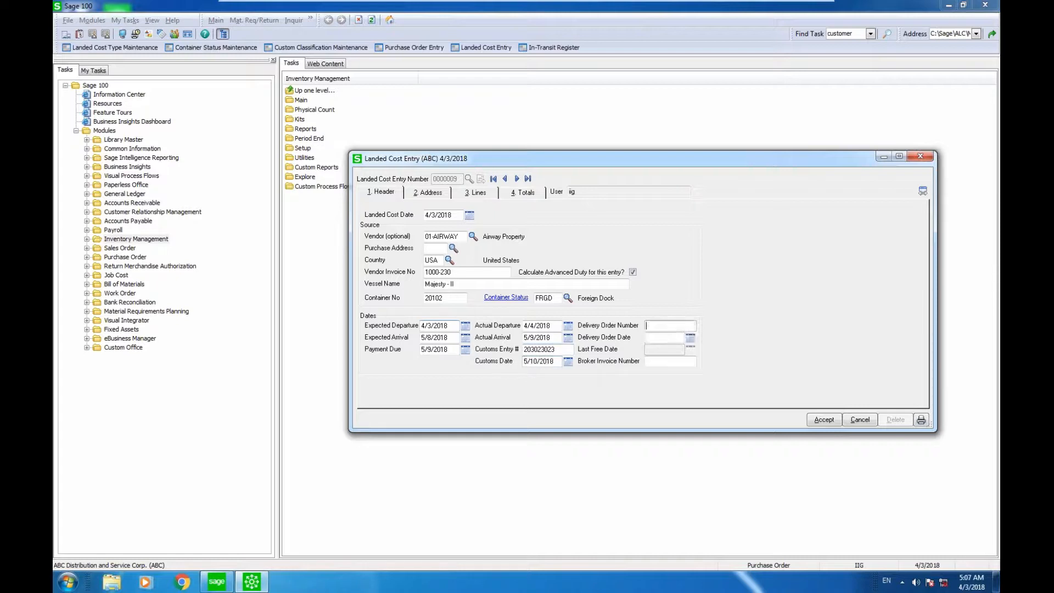
Fill in the delivery order number, set its date to 5/11/2018 and the last free date to 05/12/18.
text(230023)
key(Tab)
text(08/11/18)
key(Tab)
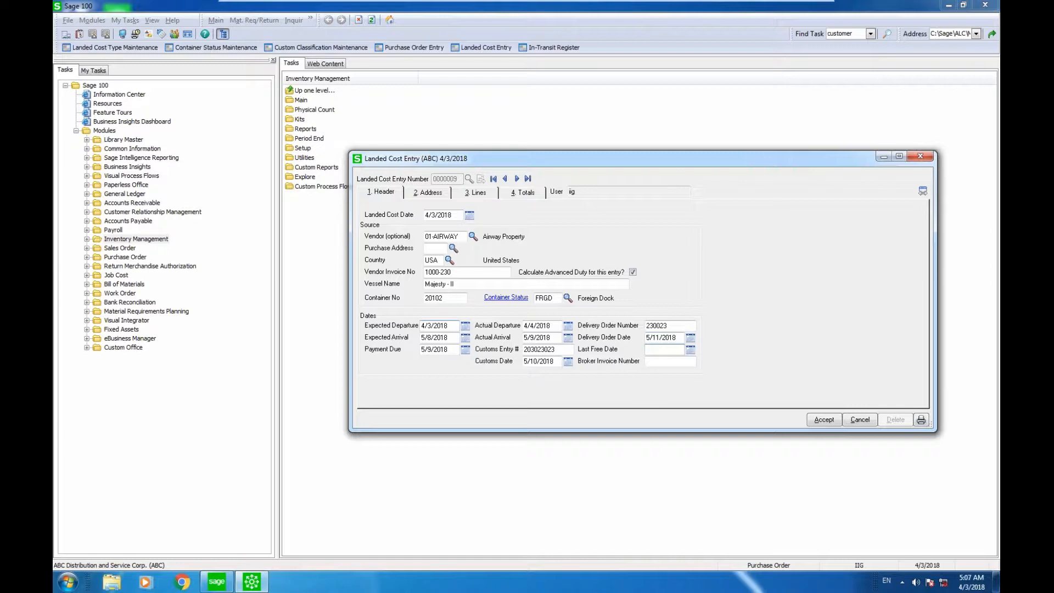
text(05/12/18)
key(Tab)
Add the last purchase order in the vendor's list to the entry lines as shipped complete and review the line details.
key(alt+2)
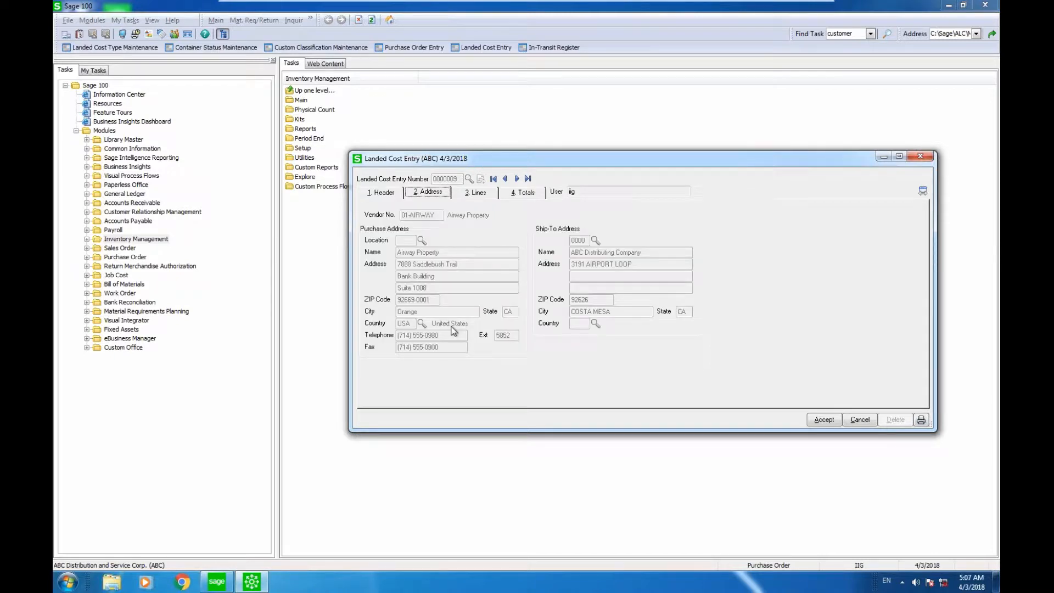
click(479, 193)
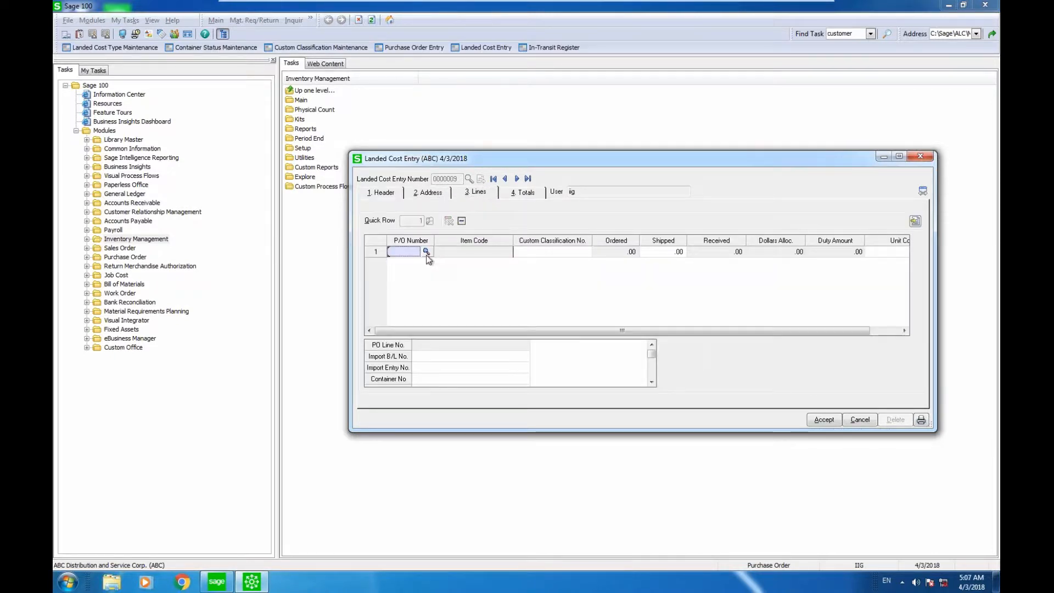
click(426, 252)
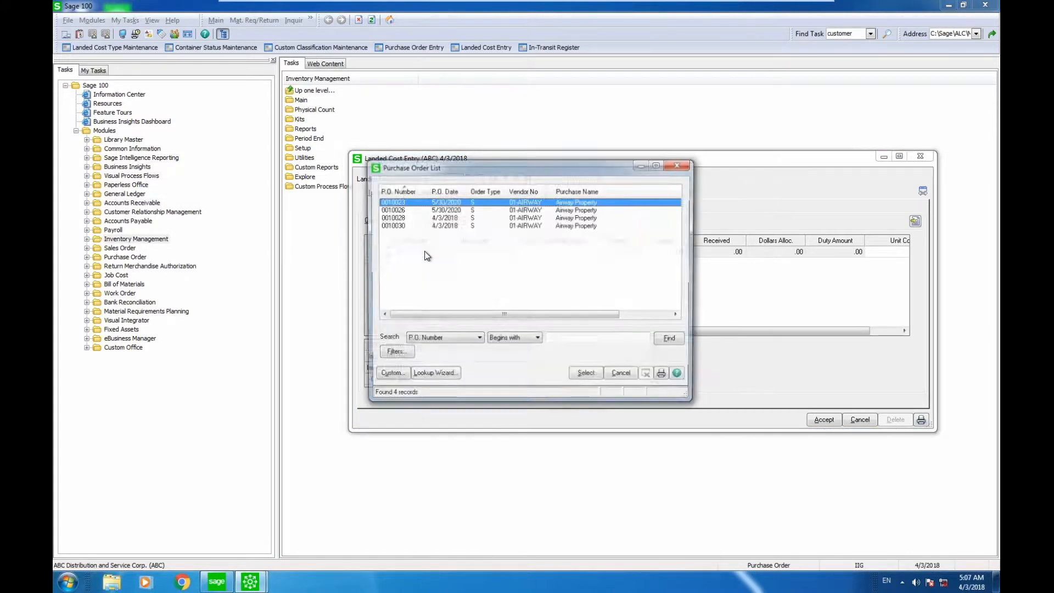
double_click(445, 224)
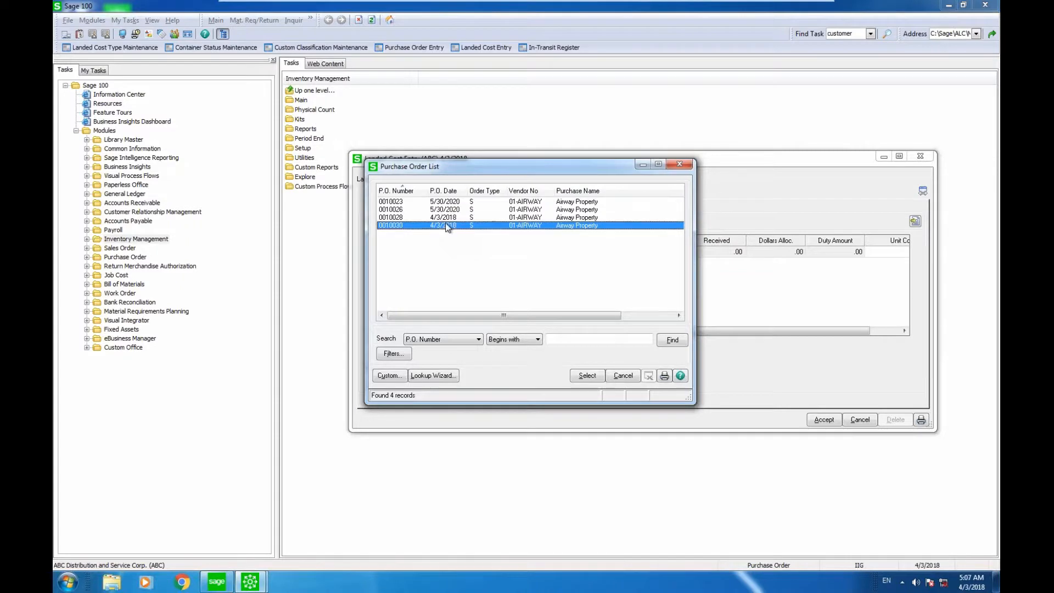
click(499, 211)
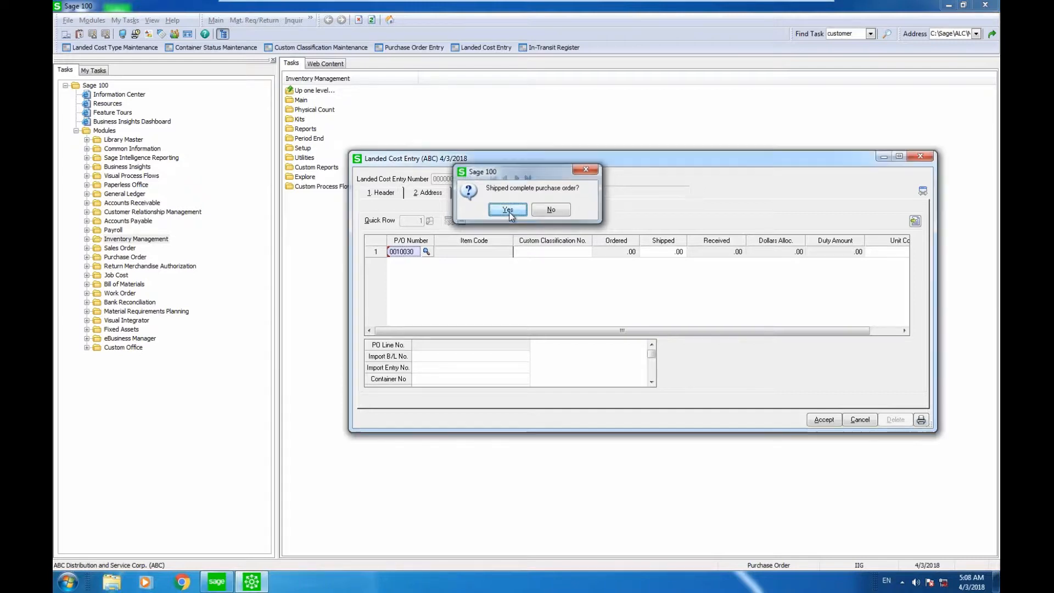
click(507, 210)
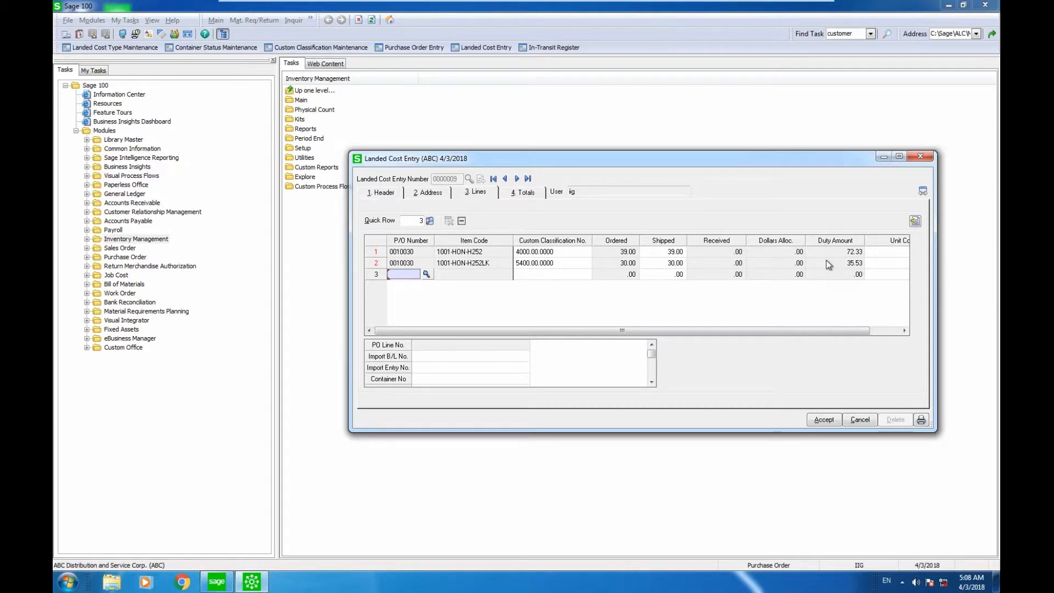
click(888, 331)
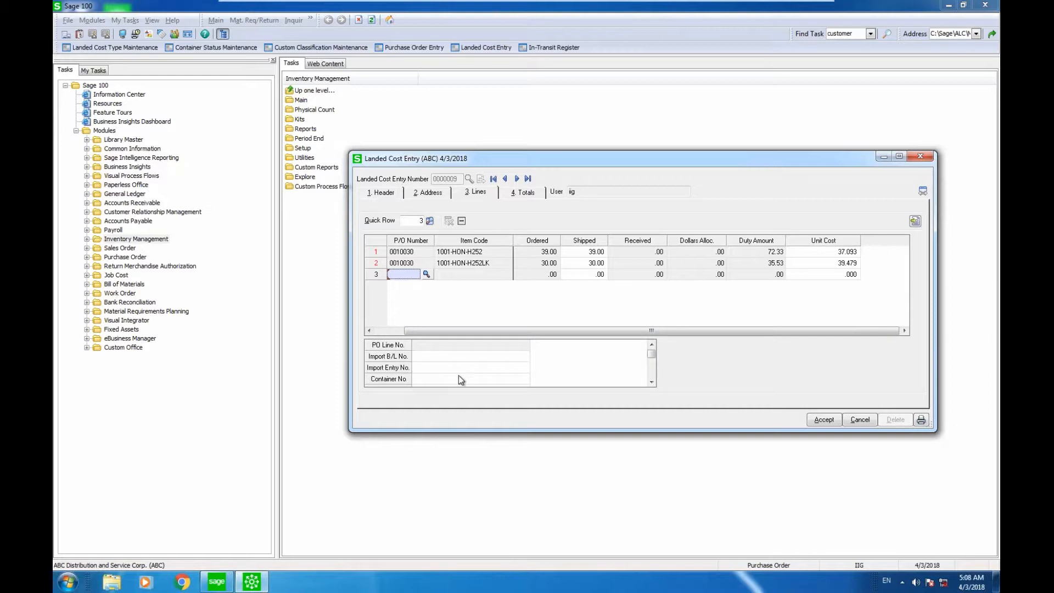
click(652, 381)
click(651, 381)
click(651, 381)
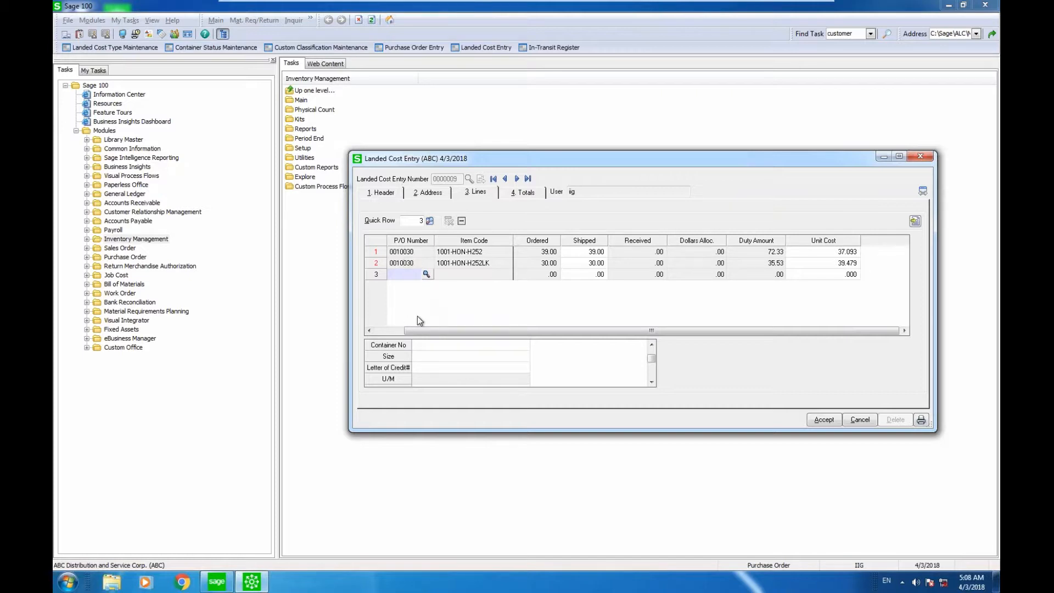
Record an invoiced duty amount of 100.00 from vendor 01-UPS under invoice number 2003 and reallocate the duty.
click(523, 193)
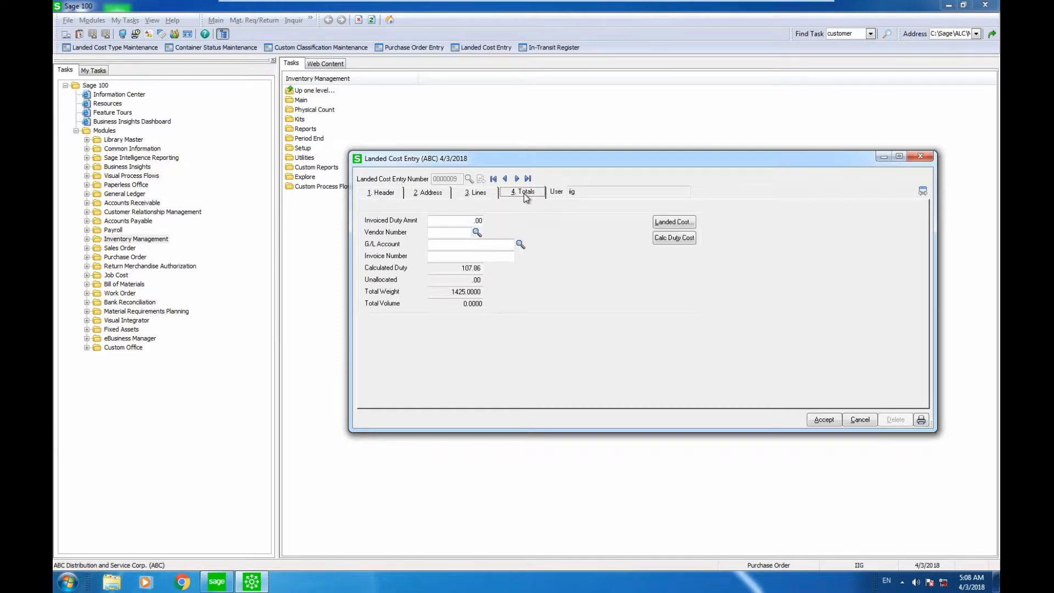
click(463, 221)
text(100)
key(Tab)
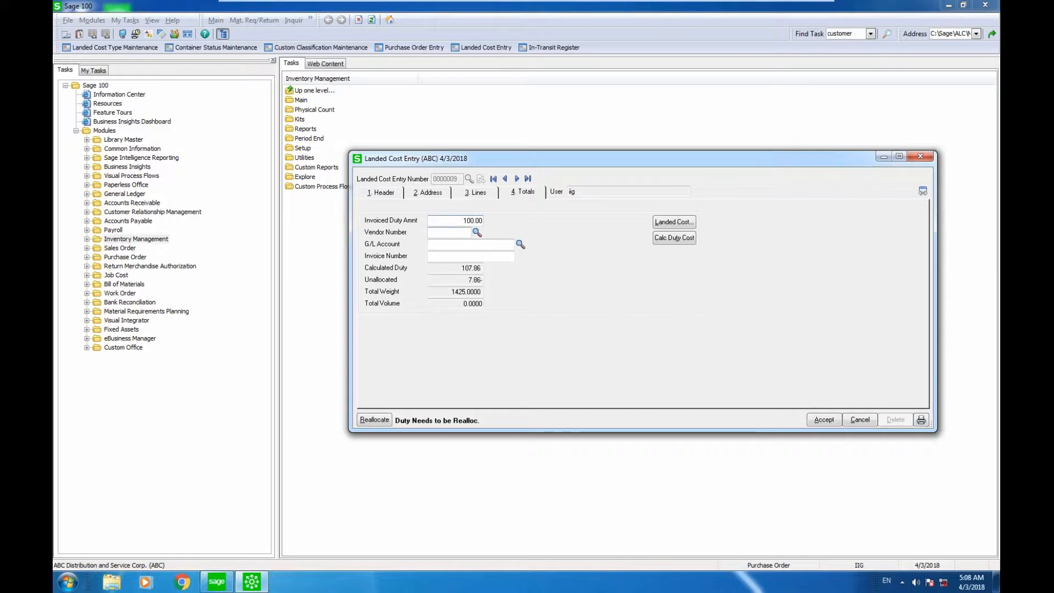
click(476, 232)
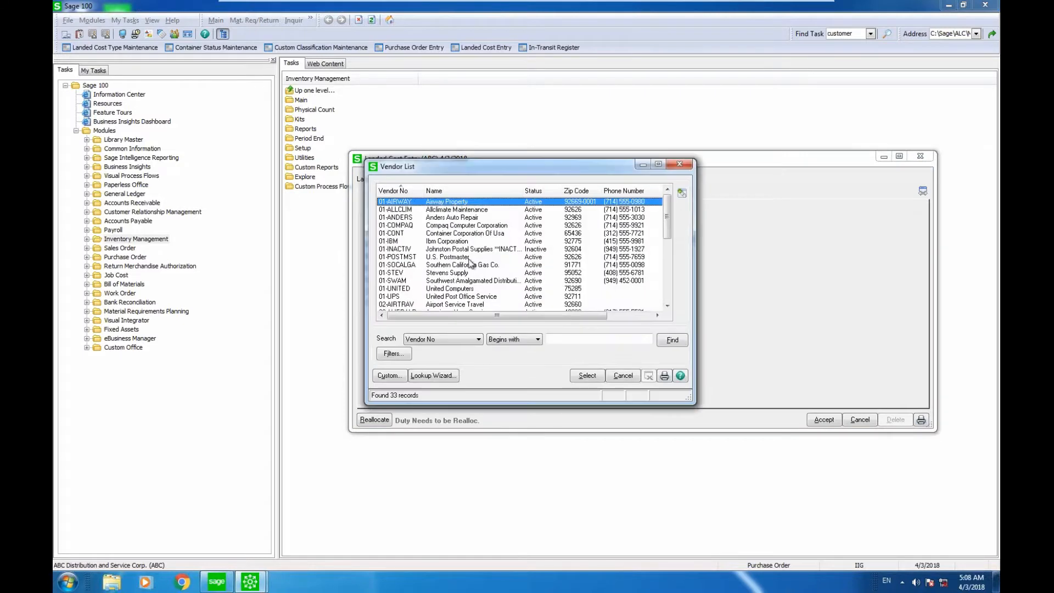
double_click(477, 296)
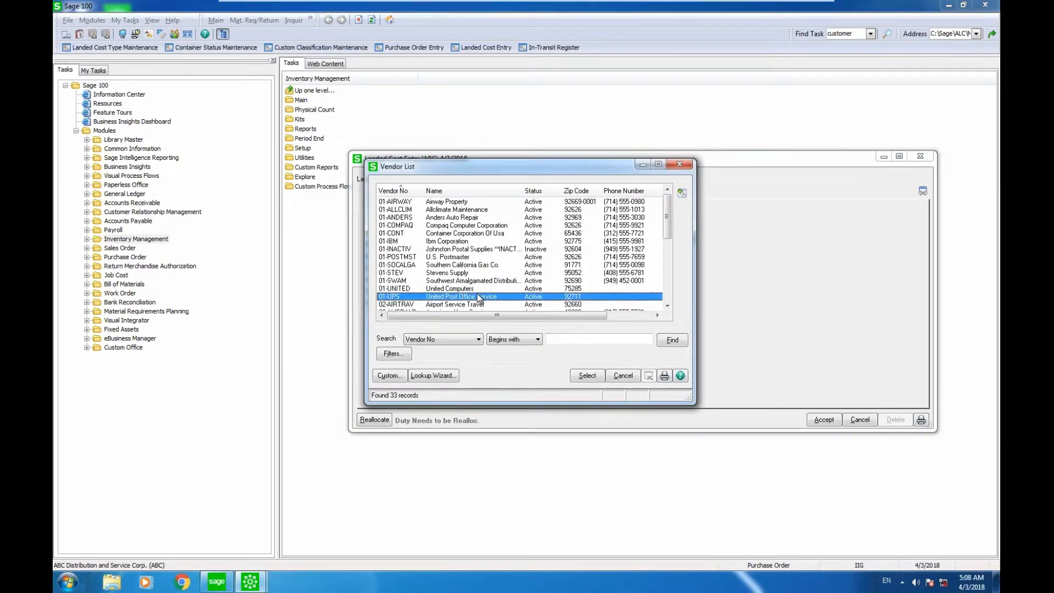
key(Tab)
text(2003)
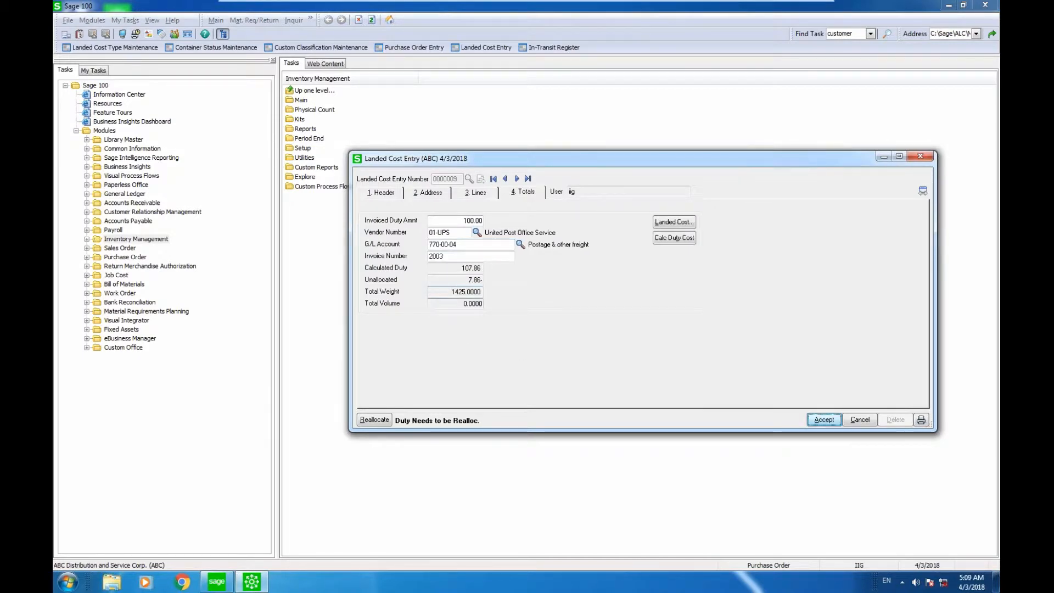
click(377, 420)
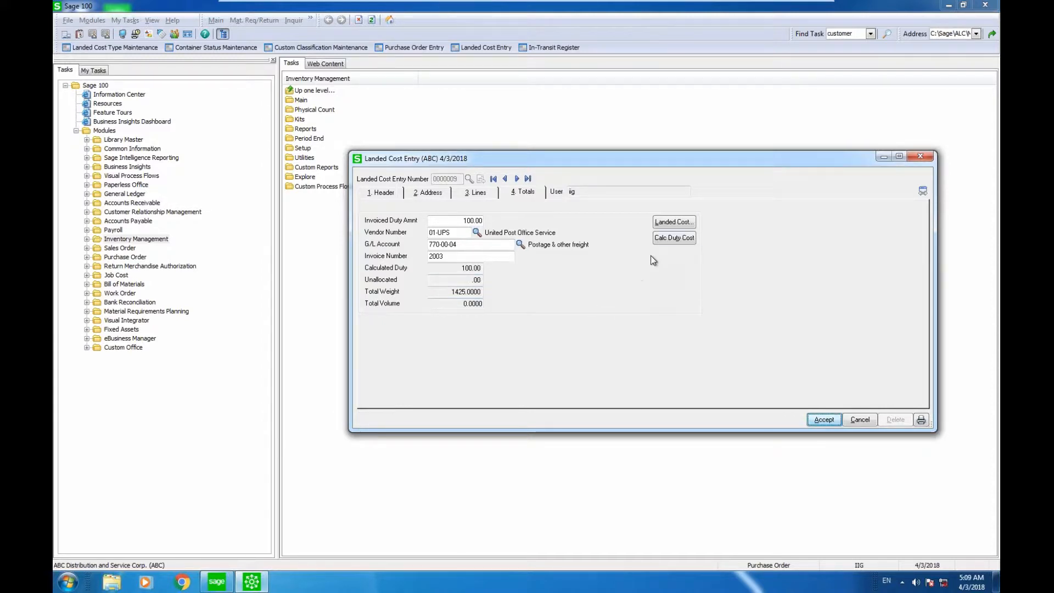
Open the landed cost details, saving the entry and updating the required date on all P.O. lines with the expected arrival date.
click(666, 222)
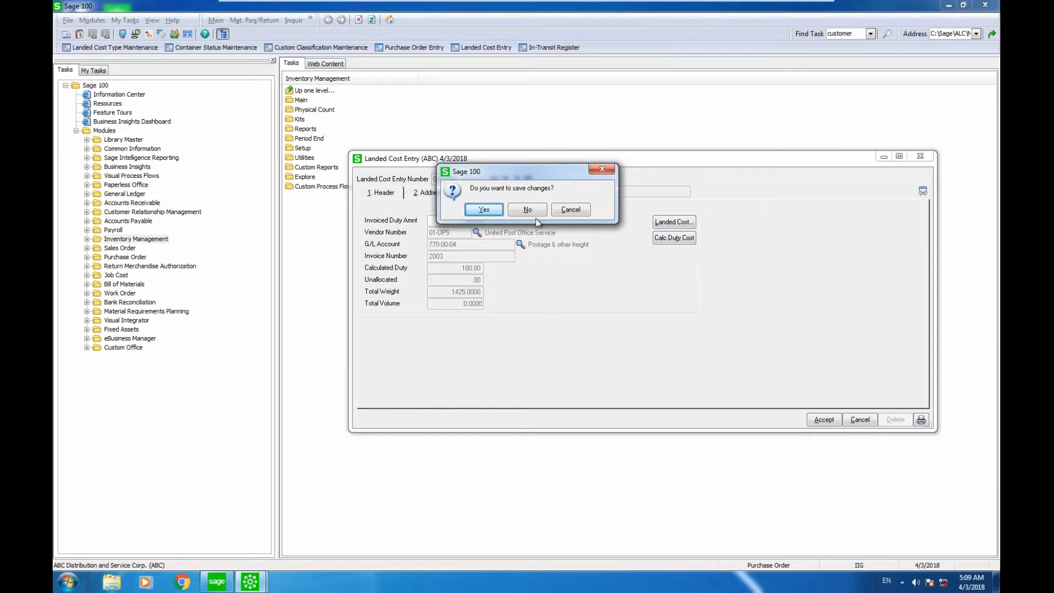
click(499, 213)
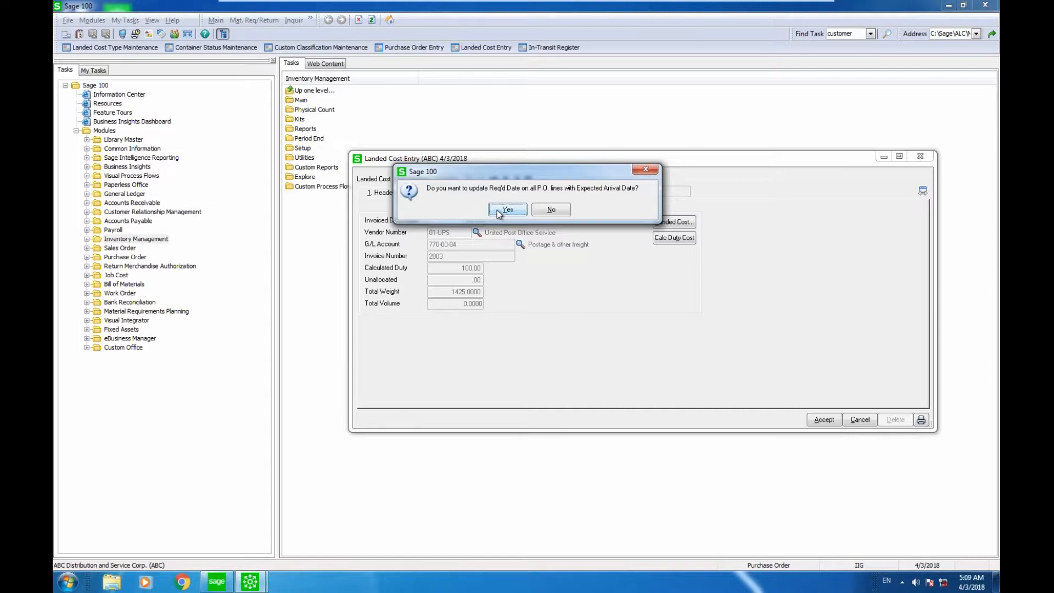
click(496, 210)
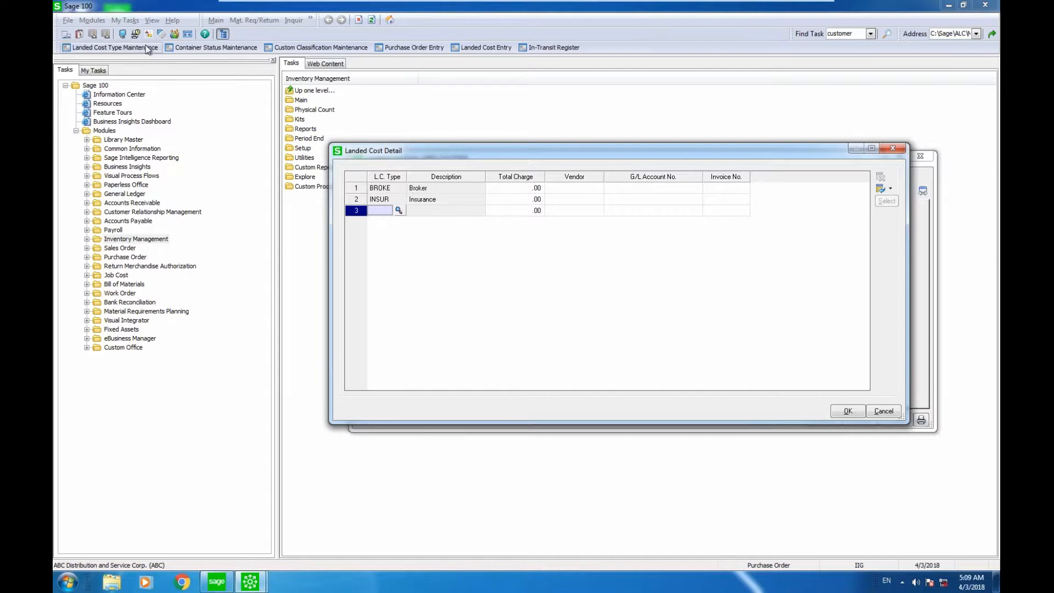
Enter a total charge of 120.00 on the Broker line with vendor 02-AIRTRAV and invoice number 2003.
click(509, 192)
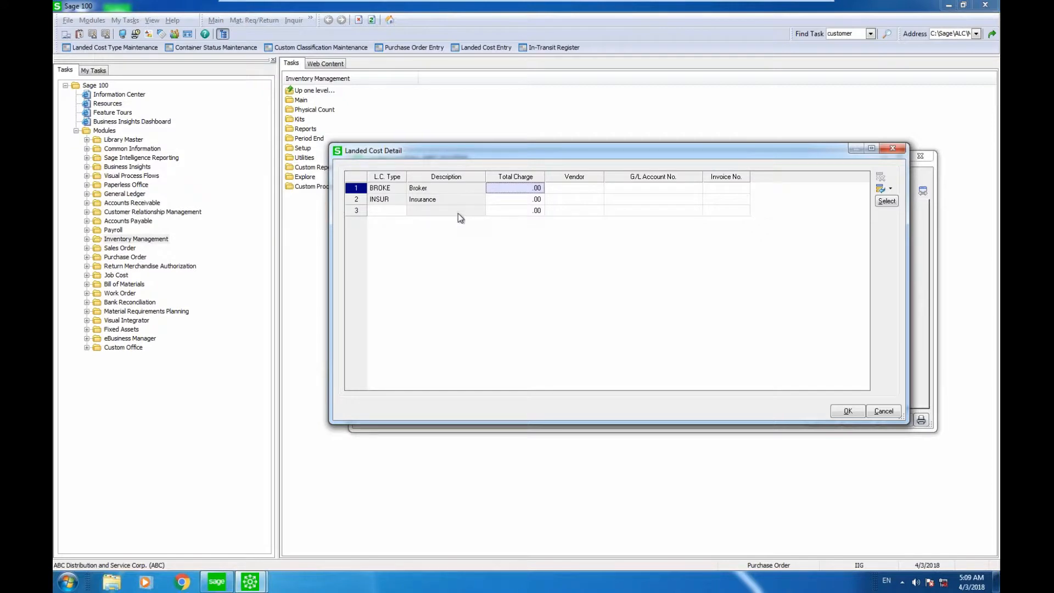
text(120)
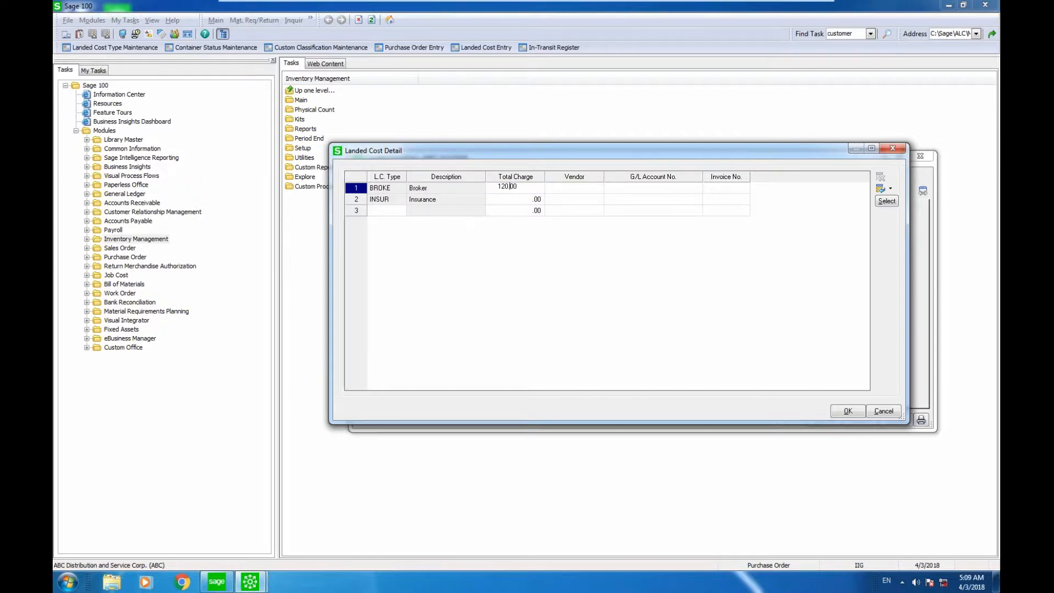
key(Tab)
click(594, 187)
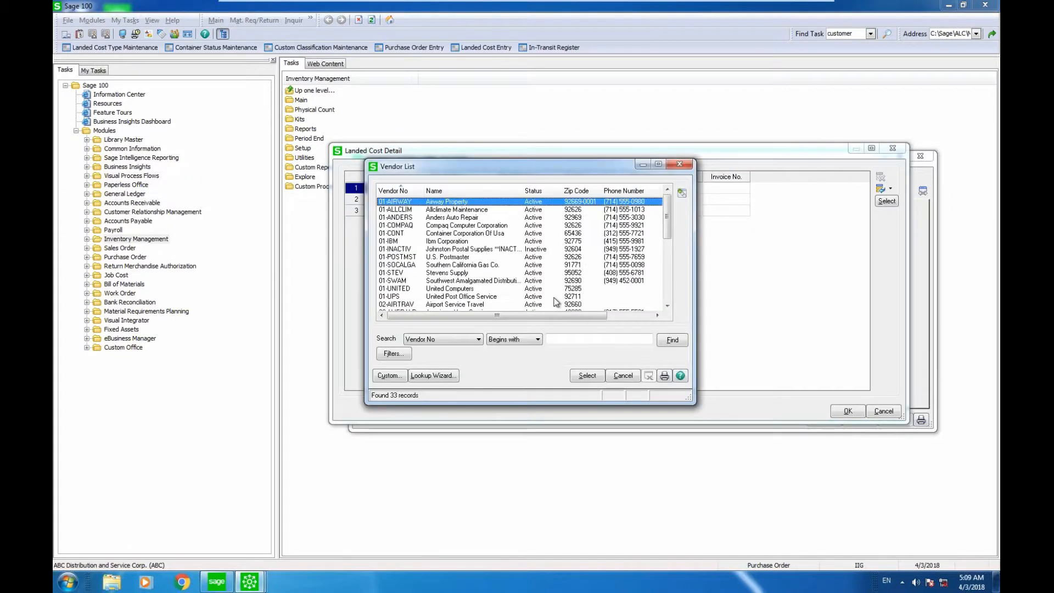
double_click(552, 306)
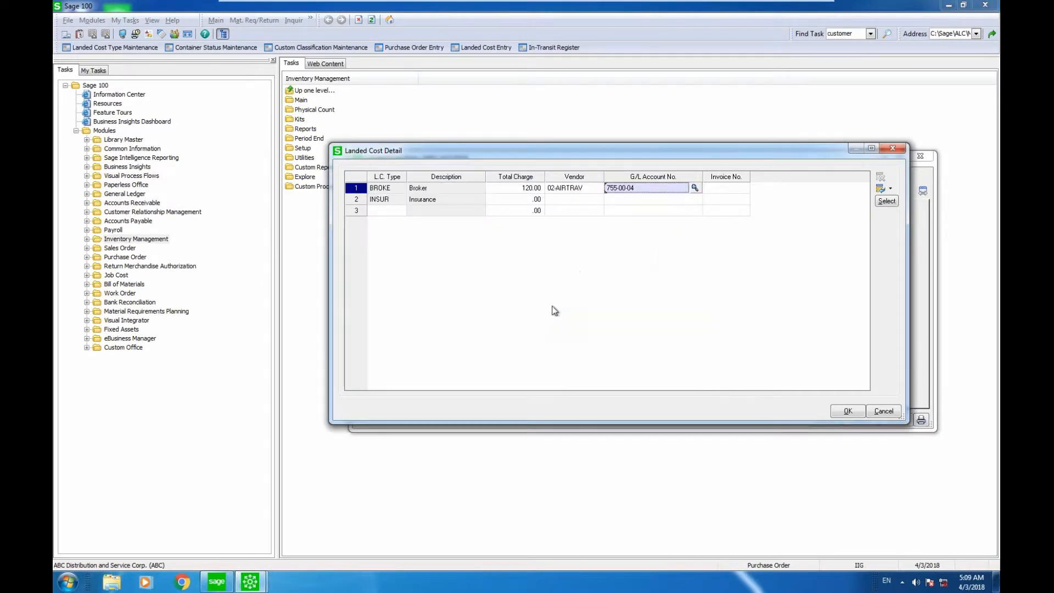
key(Tab)
text(2003)
key(Tab)
key(Tab)
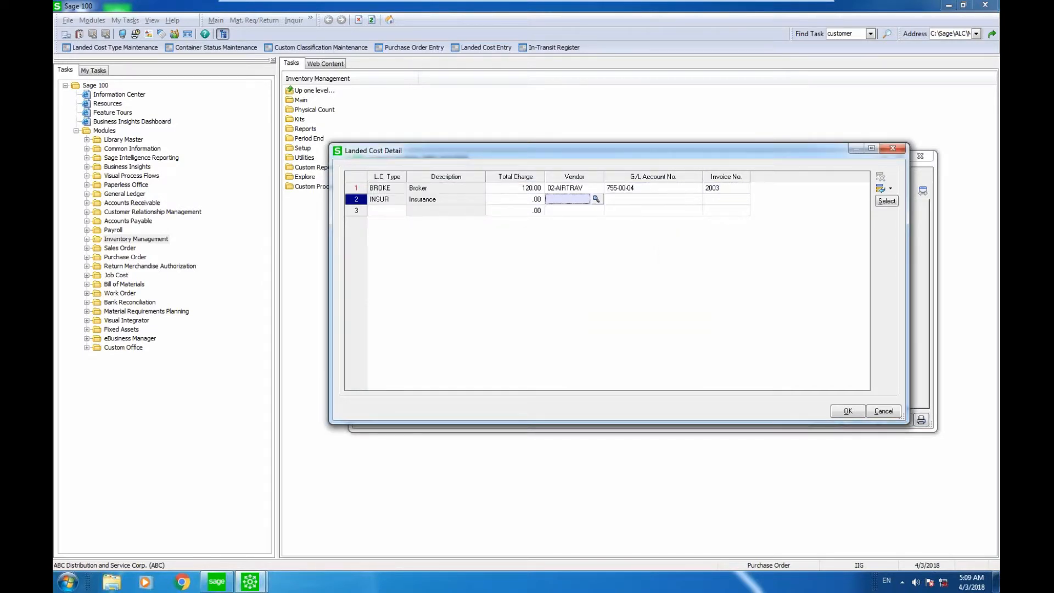
Enter a total charge of 180.00 on the Insurance line with vendor 01-SWAM and invoice number 20005.
click(511, 201)
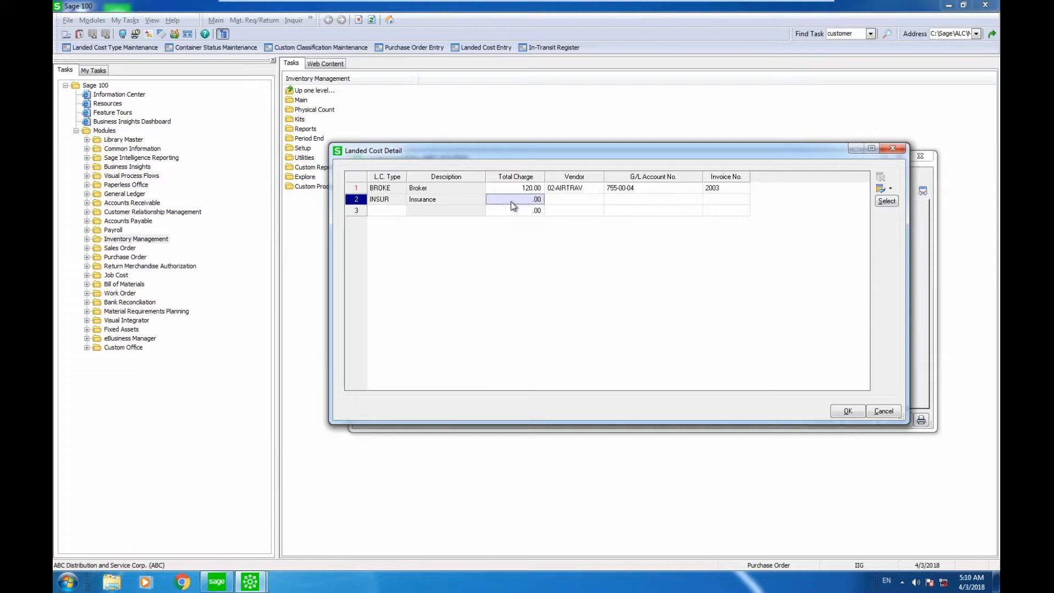
text(180)
key(Tab)
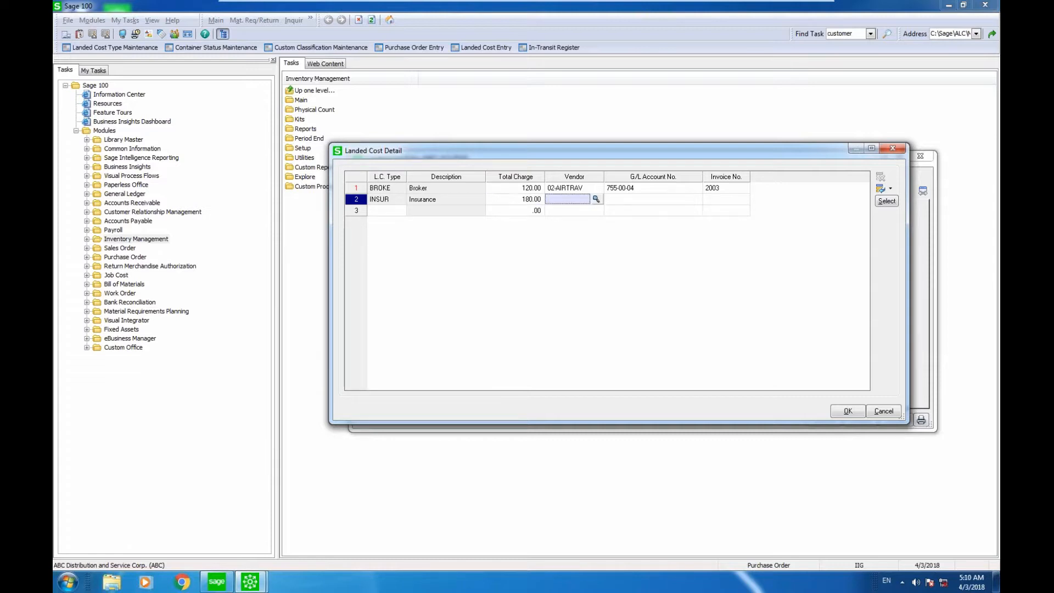
click(596, 200)
click(573, 280)
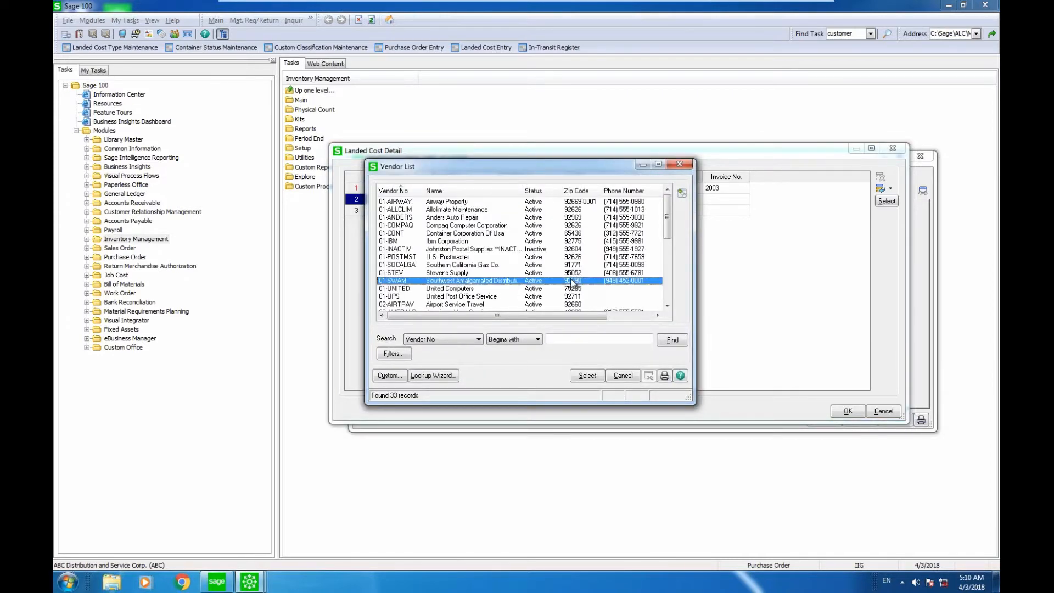
double_click(572, 281)
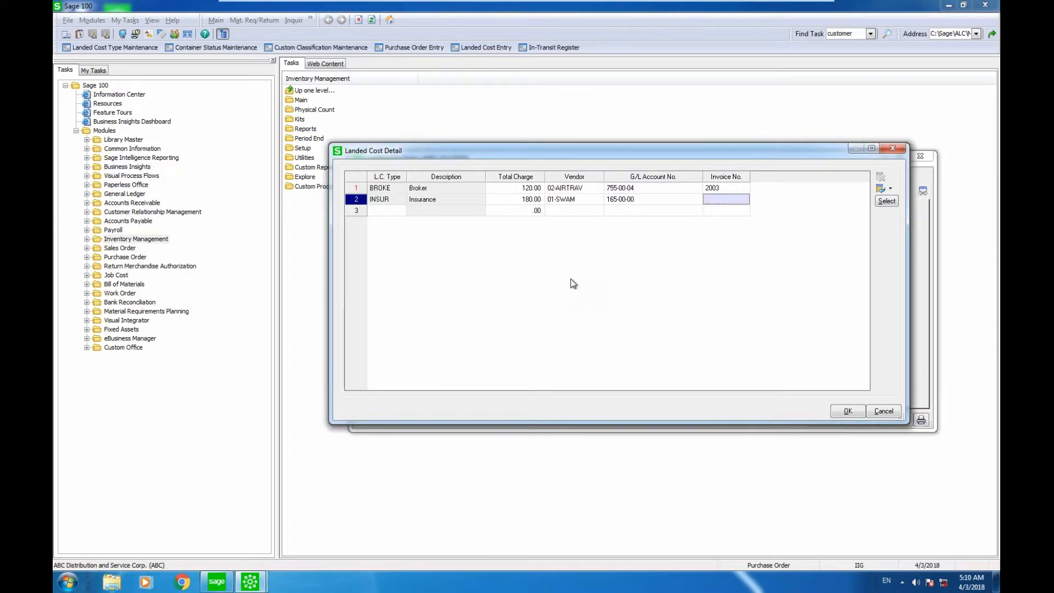
text(20005)
key(Return)
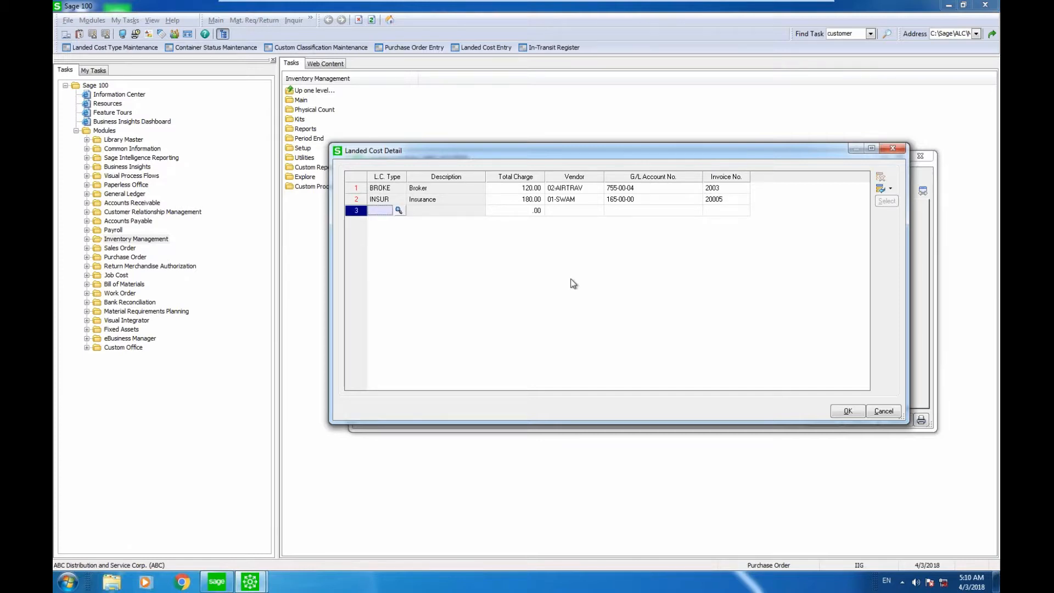
Confirm the landed cost details, accept the landed cost entry and close the entry window.
click(845, 411)
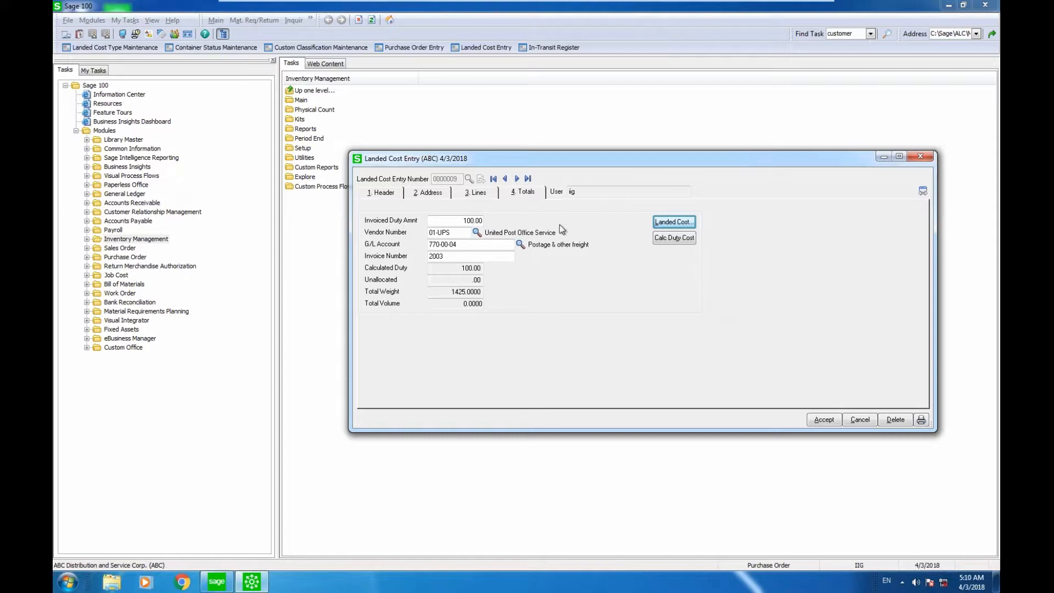
click(824, 420)
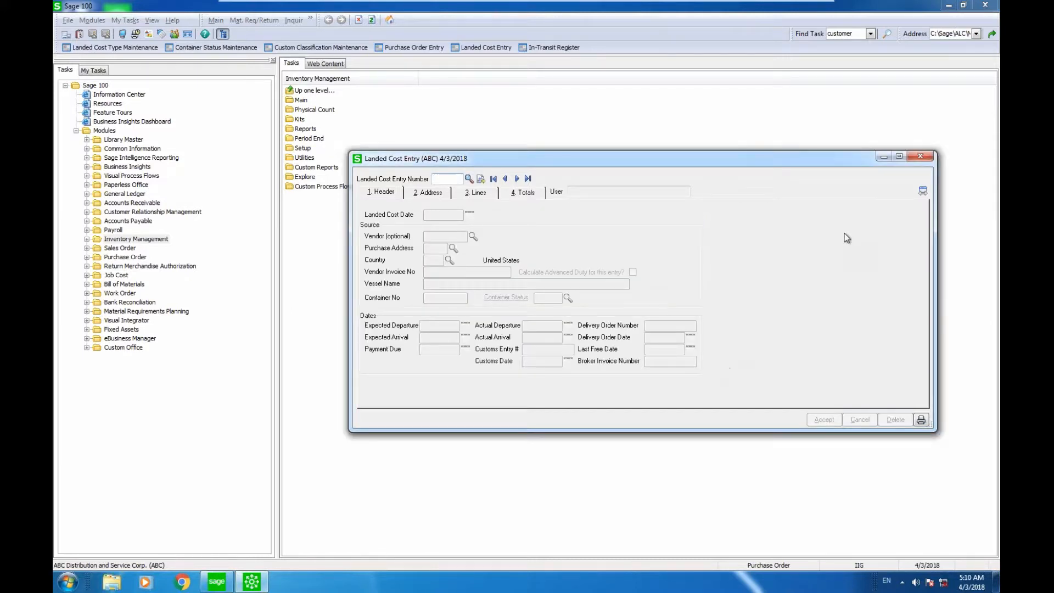
click(919, 157)
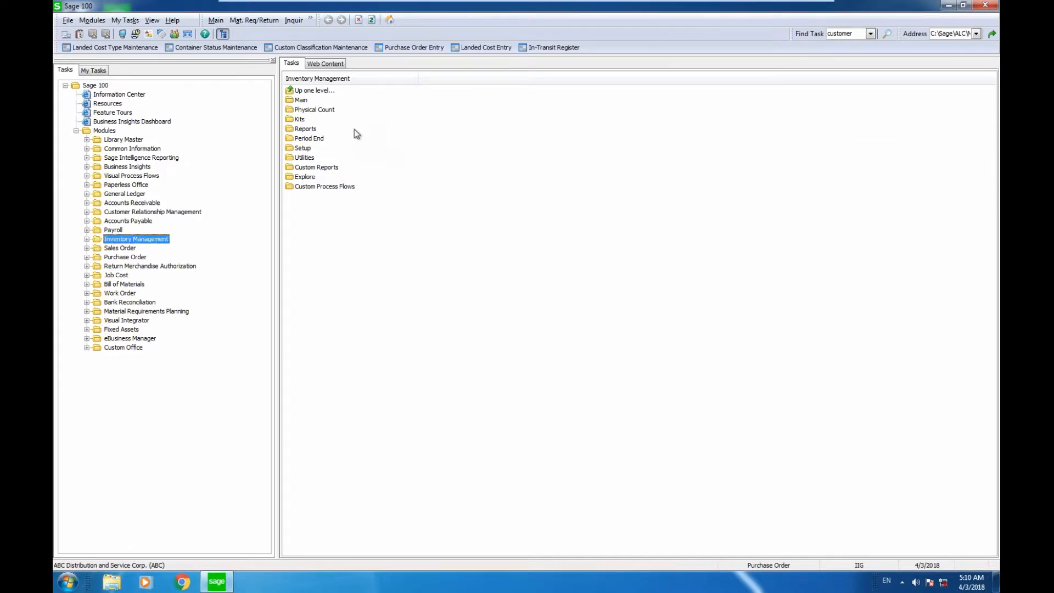
Start the In-Transit Register of the Purchase Order module with the posting date 04/01/2020.
double_click(125, 257)
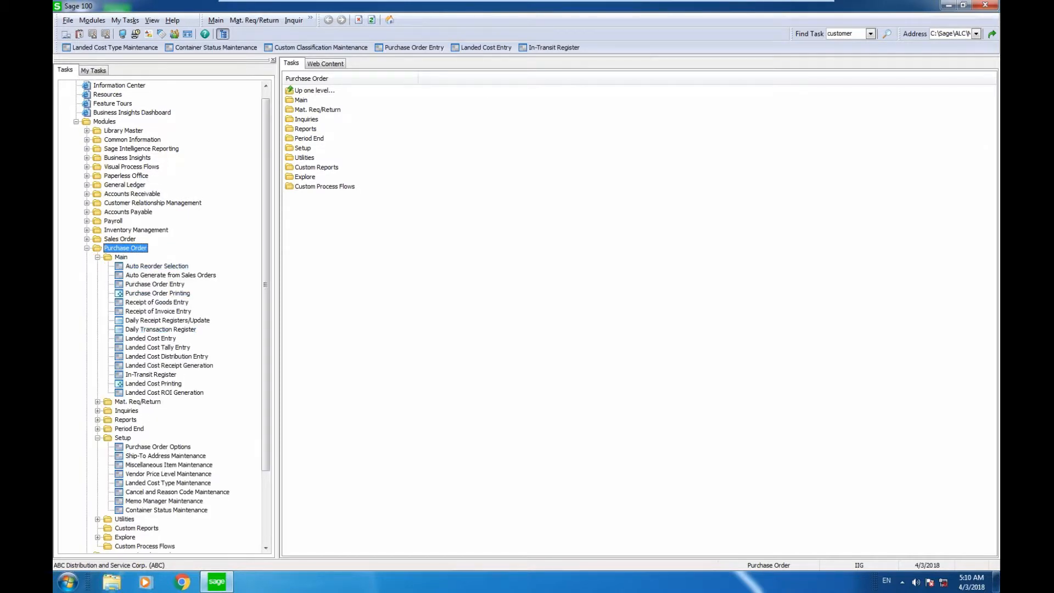
click(151, 374)
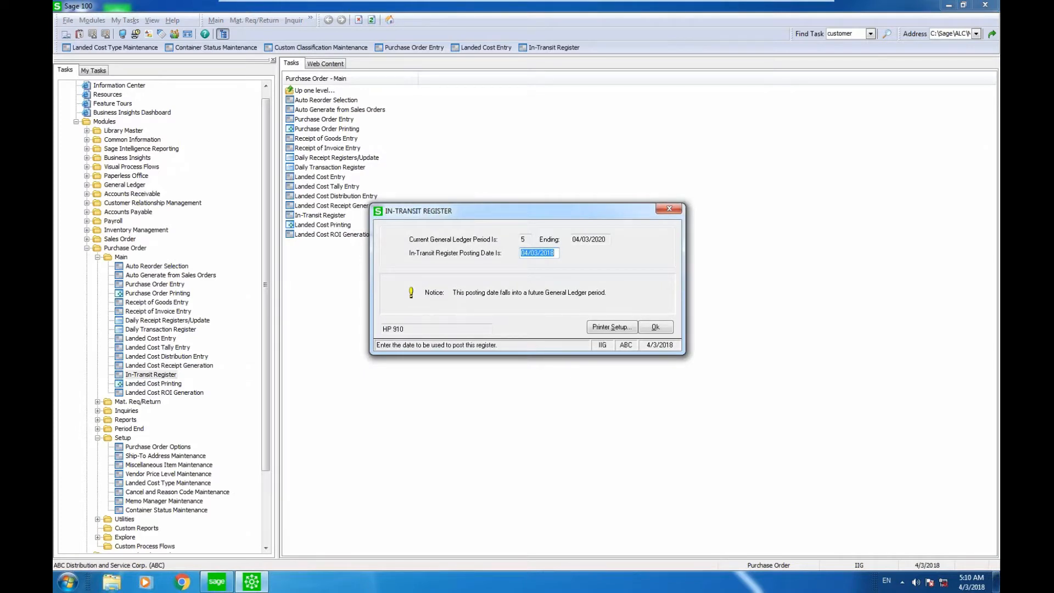
text(04/)
text(1/)
text(2018)
key(BackSpace)
key(BackSpace)
key(BackSpace)
key(BackSpace)
text(2020)
key(Tab)
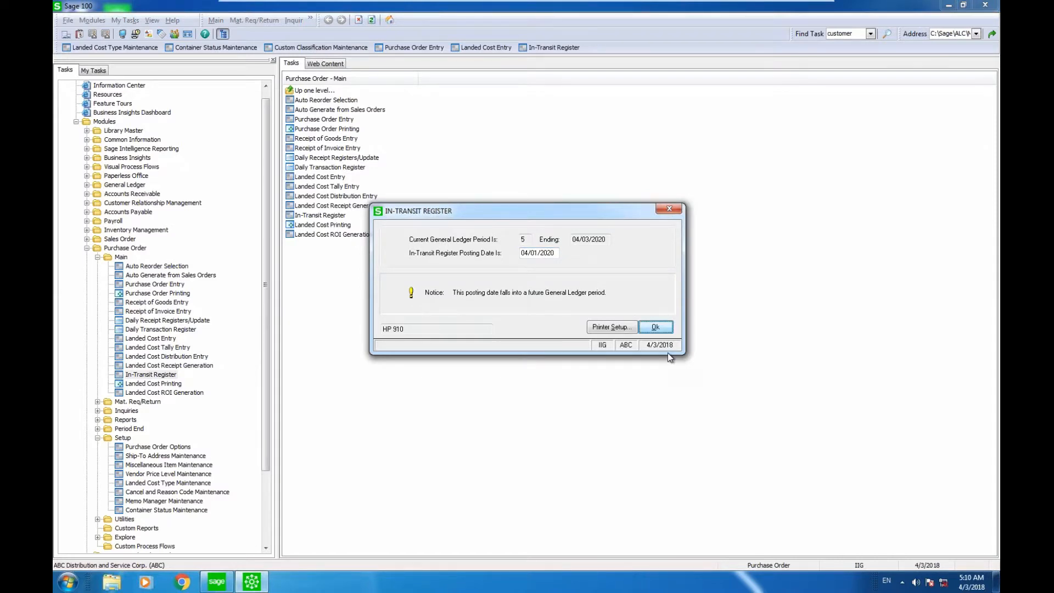
click(655, 328)
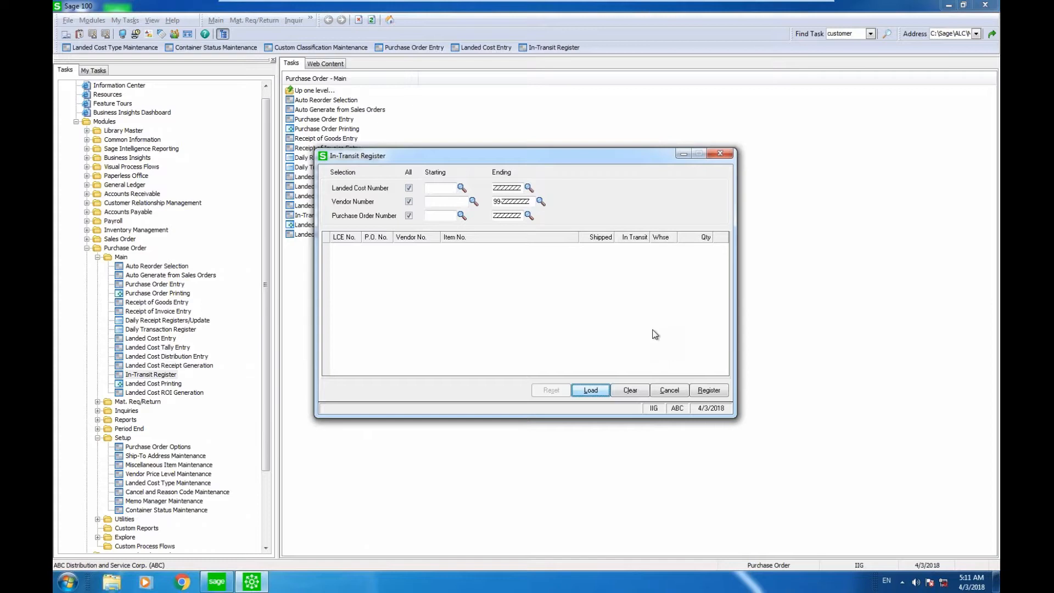
Load the lines for all landed costs, vendors and purchase orders, run the In-Transit Register and close it.
click(590, 390)
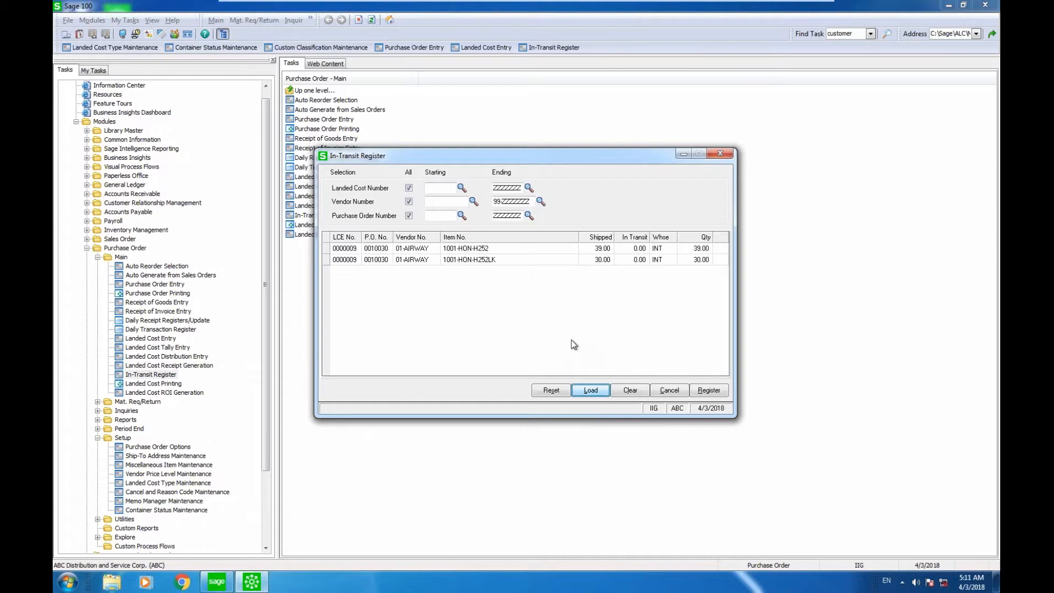
click(700, 394)
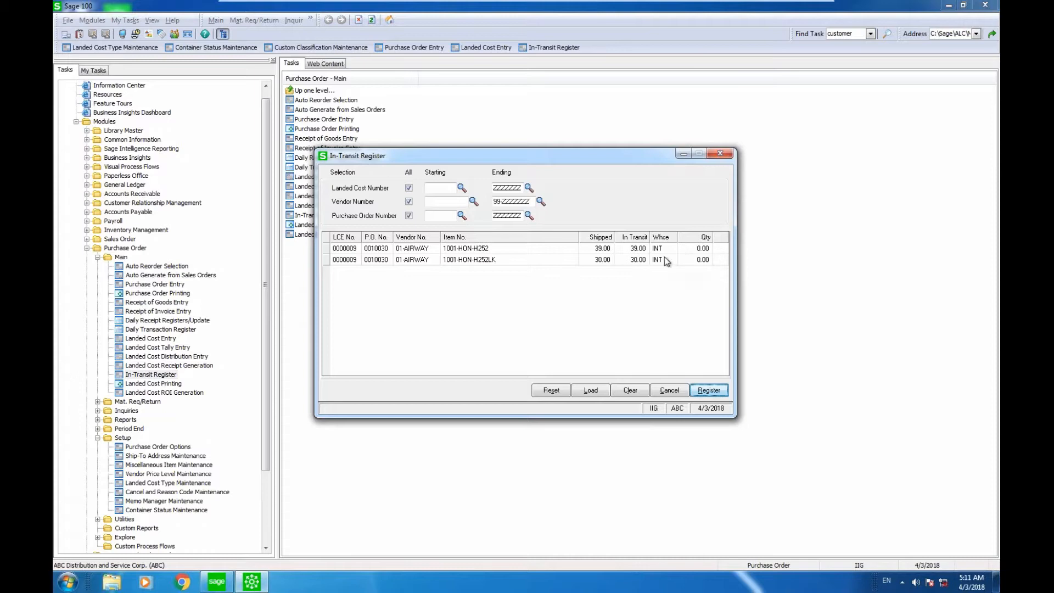
click(721, 154)
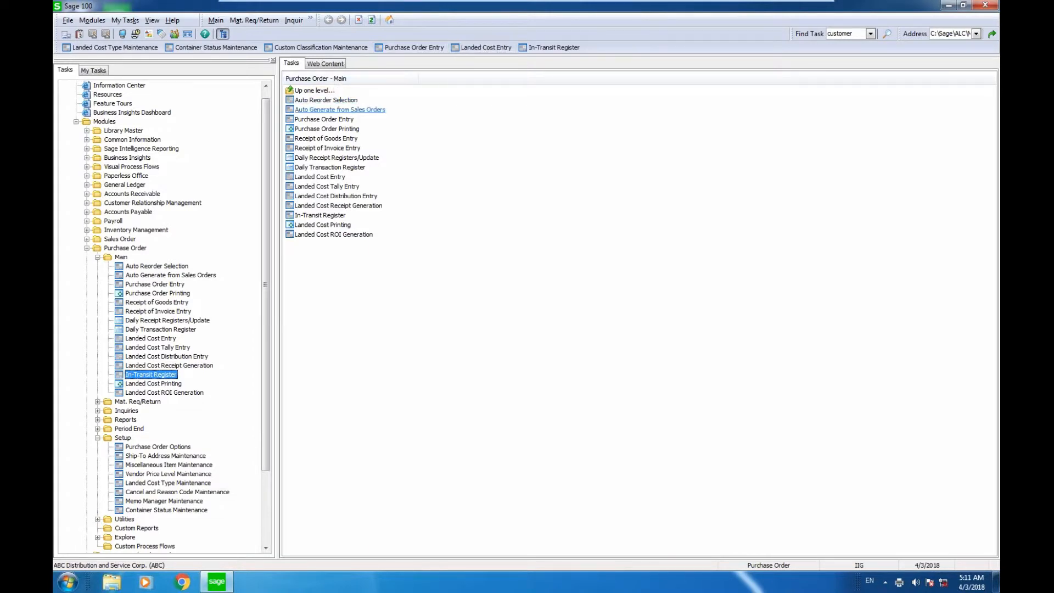
Check the warehouse quantities of the first item, 1001-HON-H252, in Item Maintenance and close the item record.
double_click(156, 231)
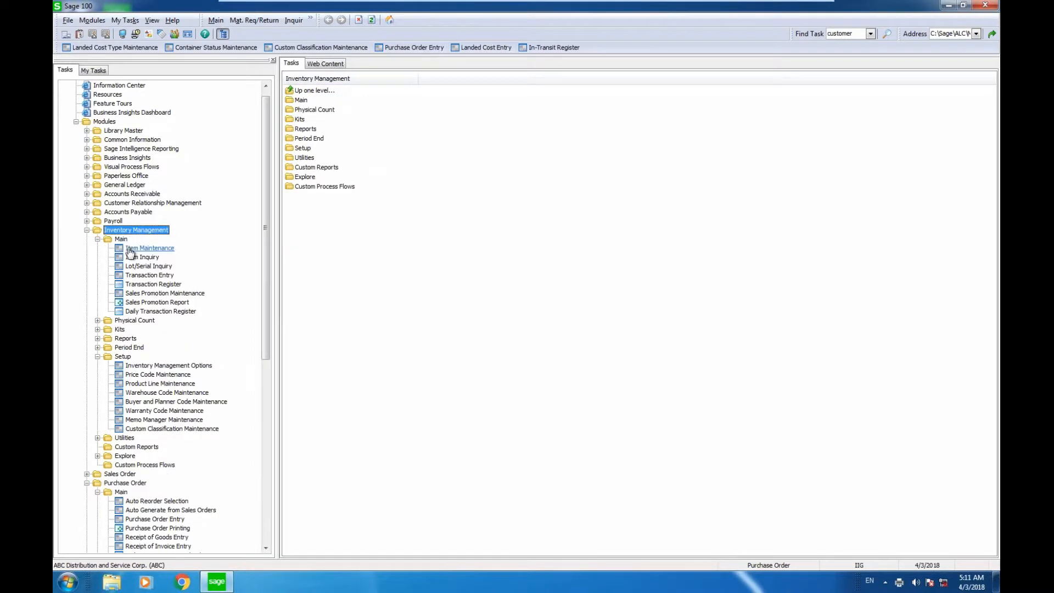
click(138, 248)
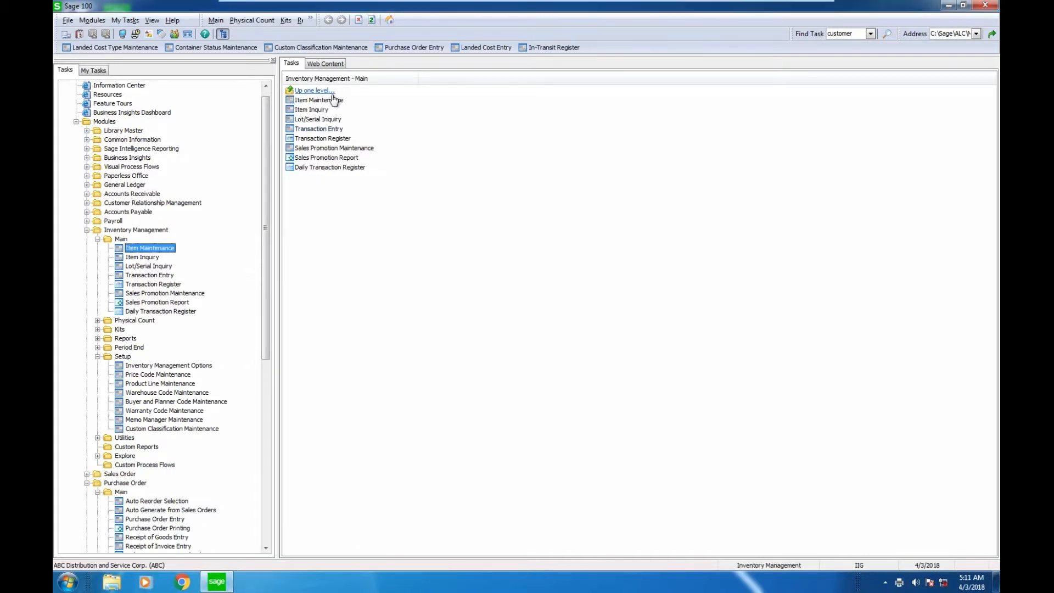
click(318, 100)
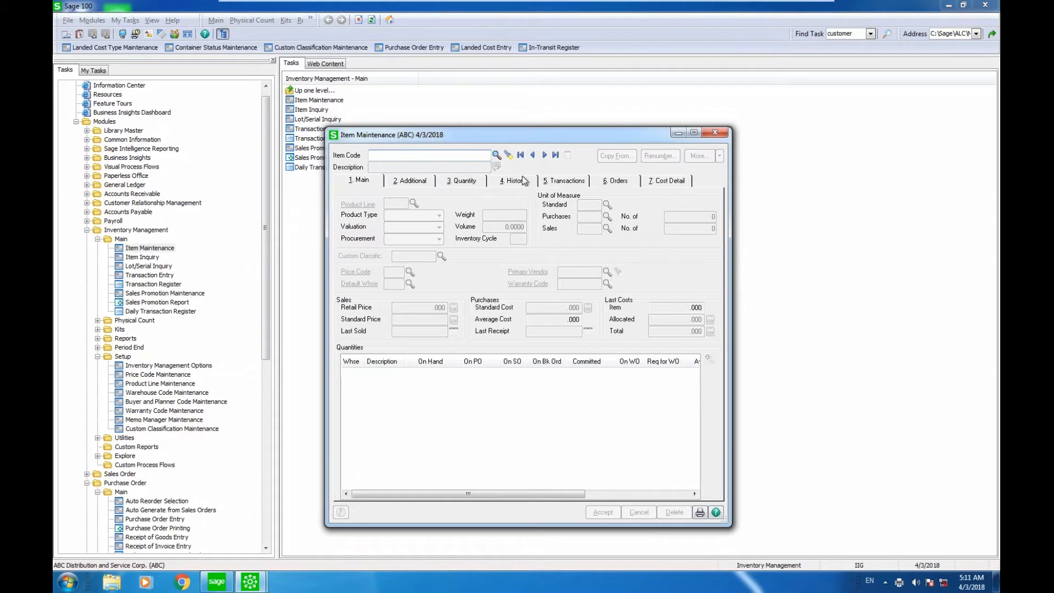
click(521, 156)
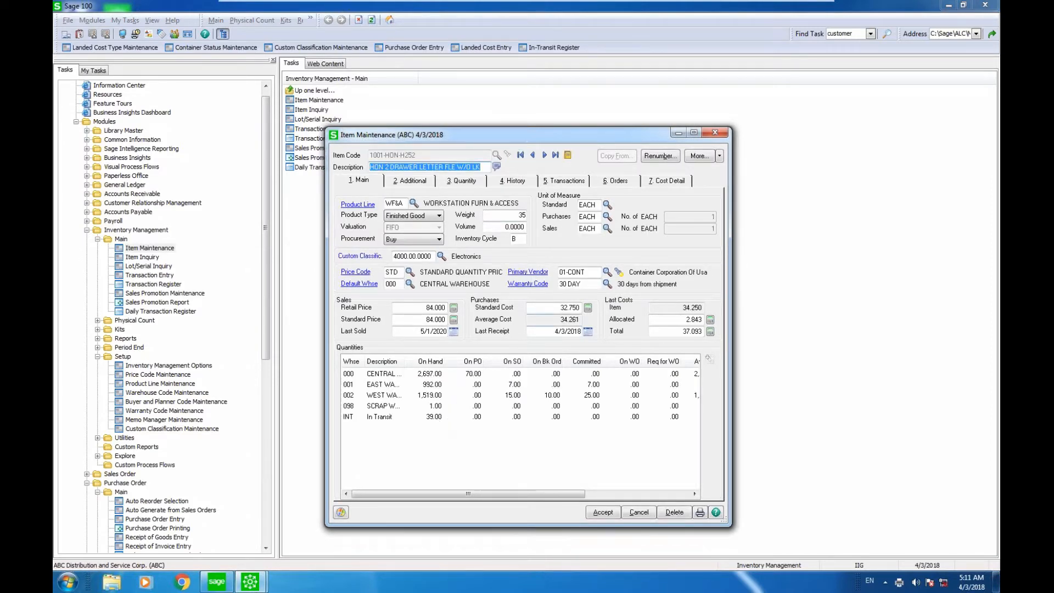
click(718, 134)
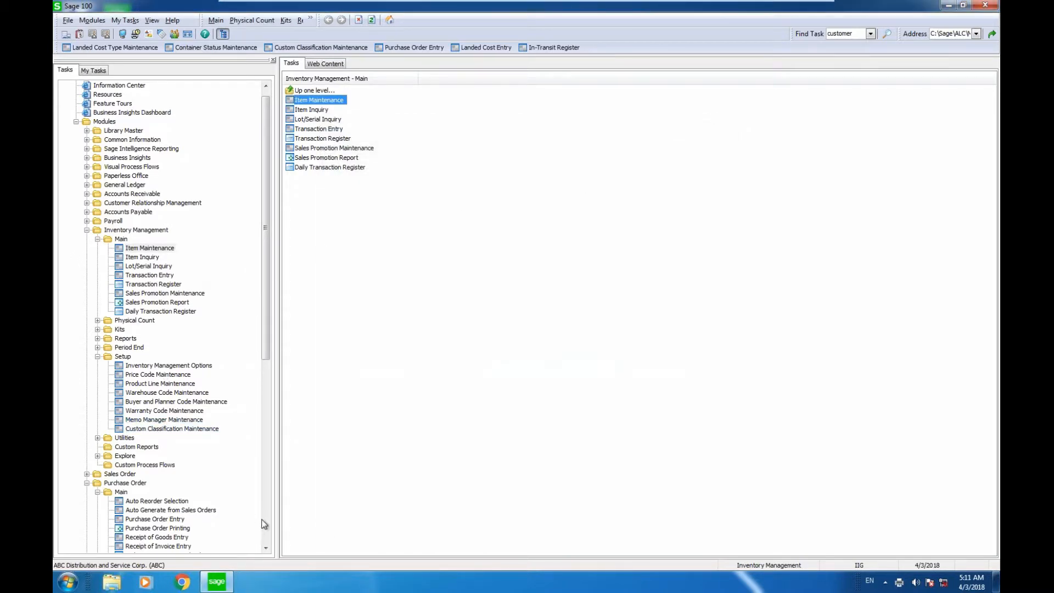
Tally the Airway Property landed cost entry as complete shipped in Landed Cost Tally Entry, accept it and close the window.
scroll(263, 524, down, 12)
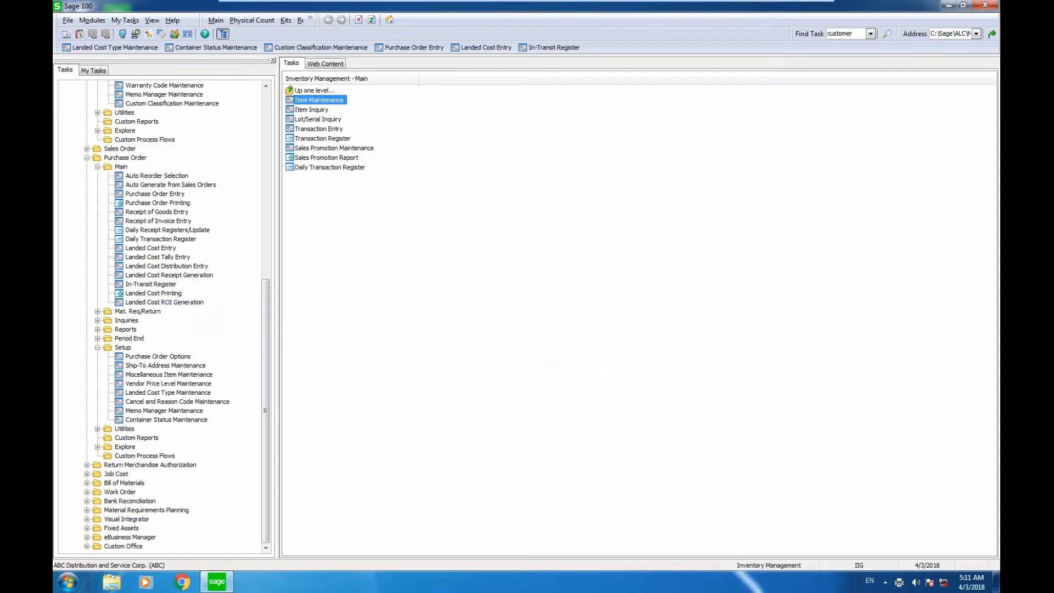
click(158, 257)
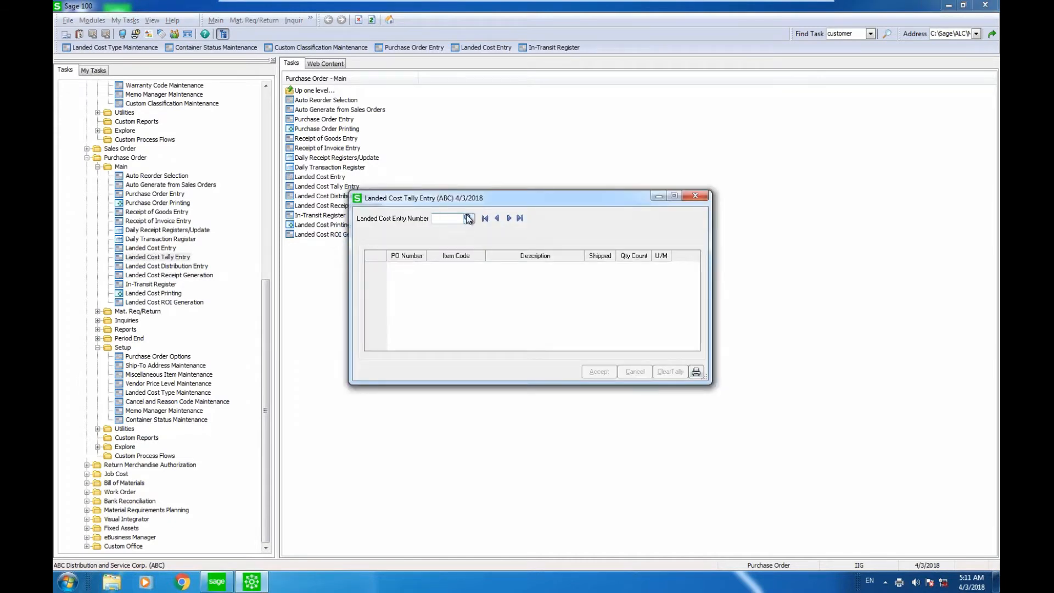
click(468, 218)
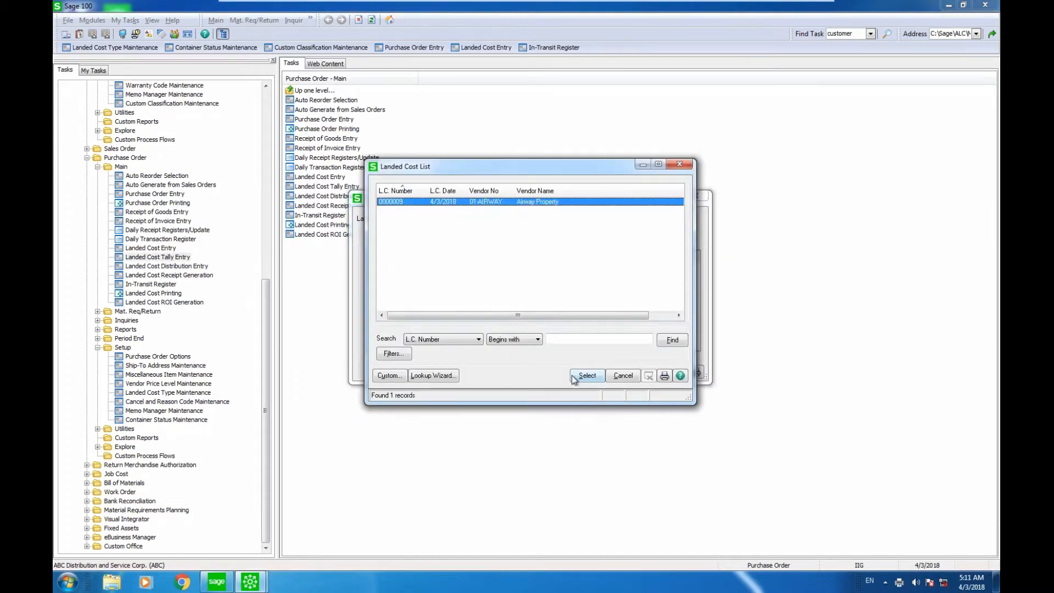
click(574, 376)
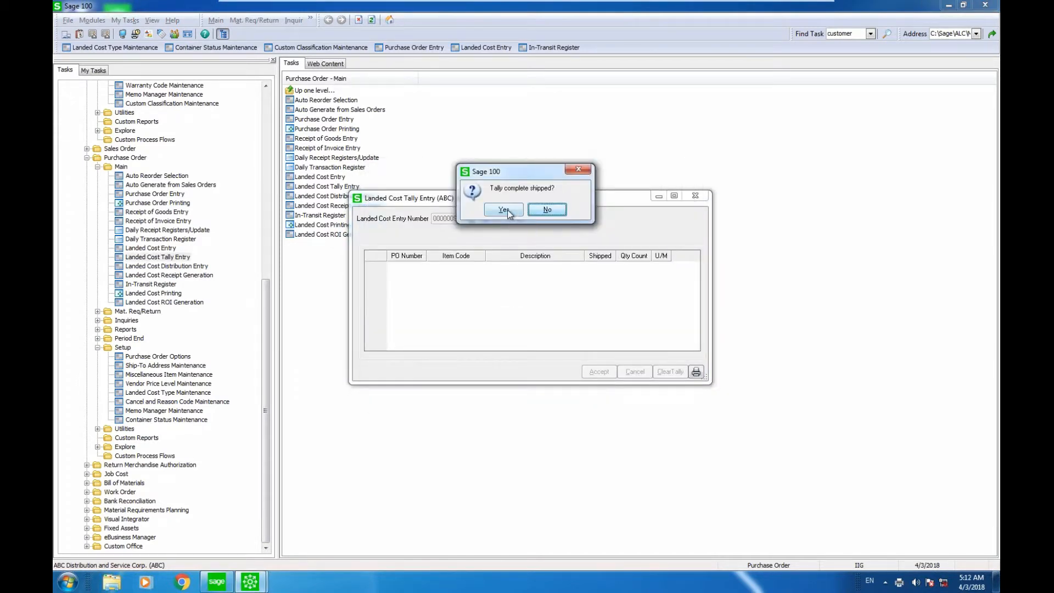
click(506, 210)
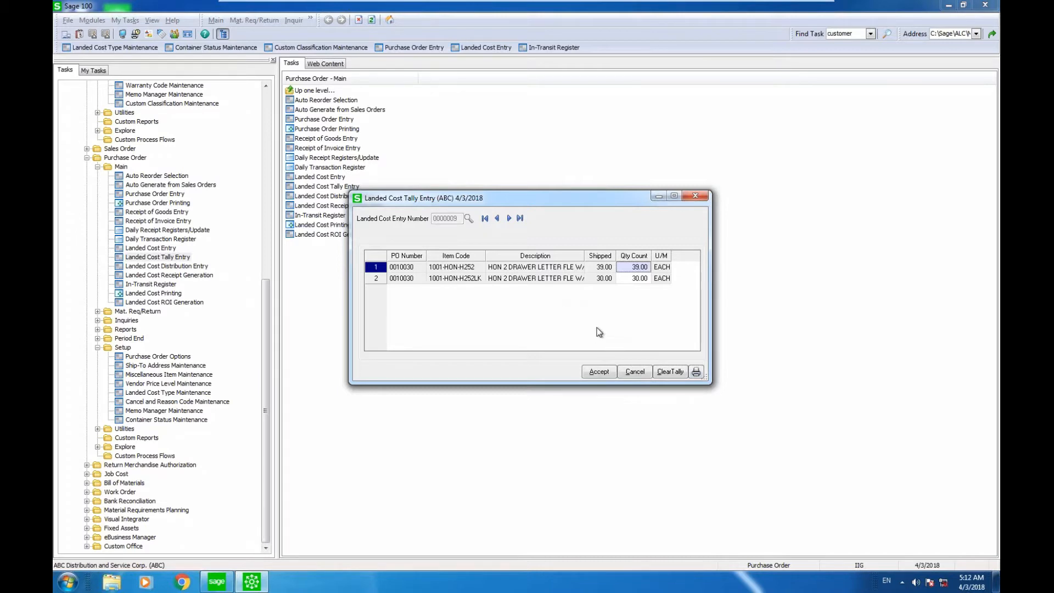
click(597, 369)
click(597, 373)
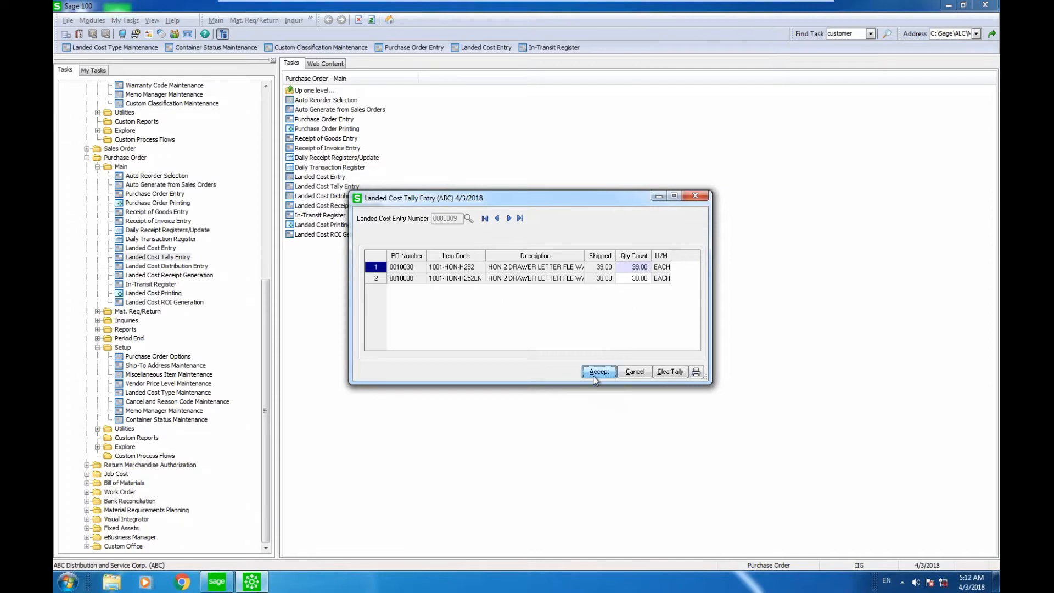
click(695, 195)
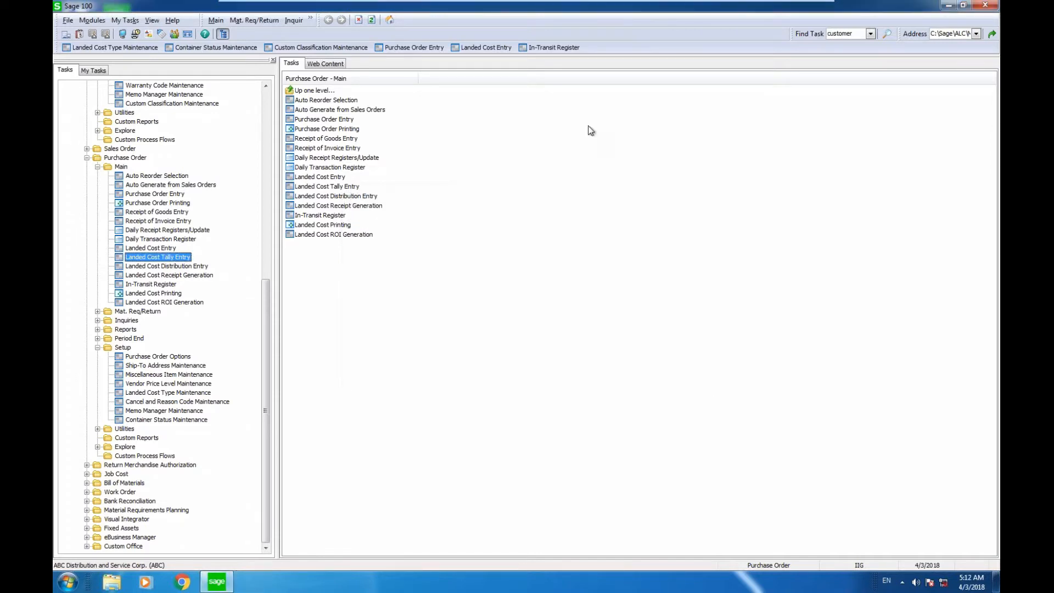
Import the tally numbers into the lines of the Airway Property landed cost entry, accept the entry and close Landed Cost Entry.
click(491, 49)
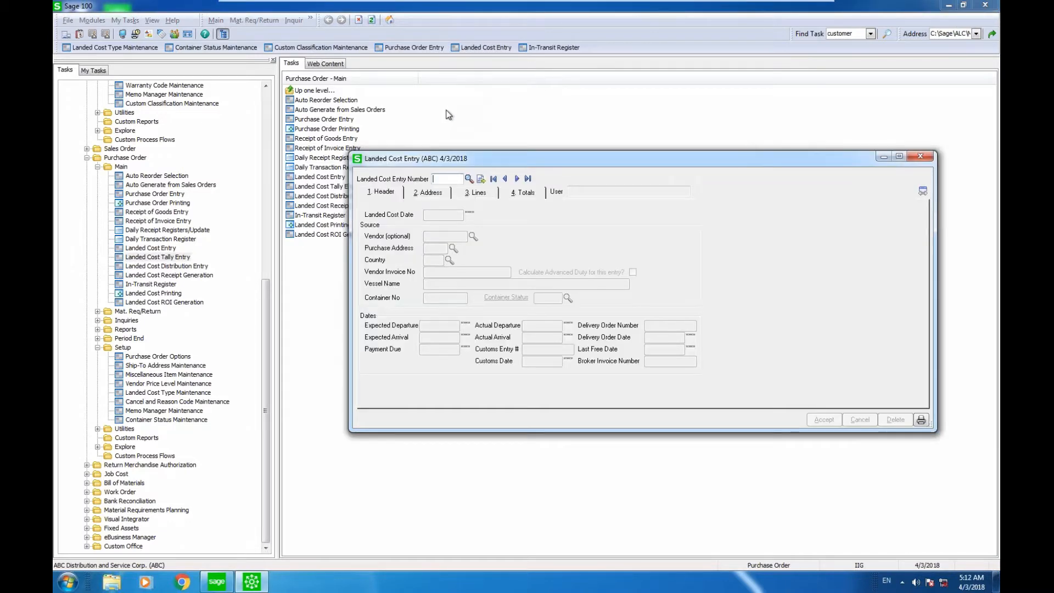
click(468, 179)
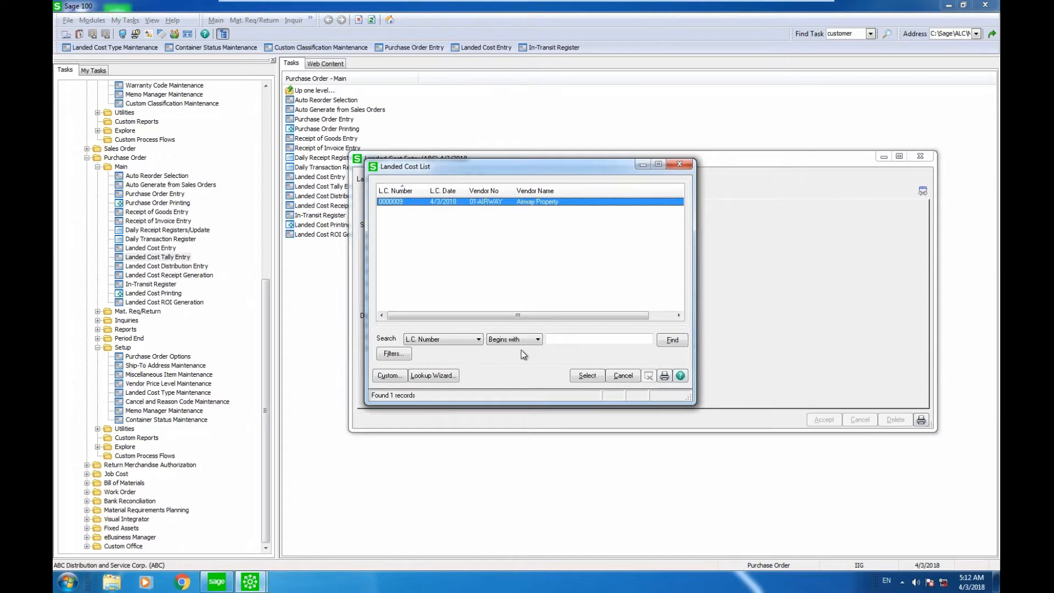
click(587, 376)
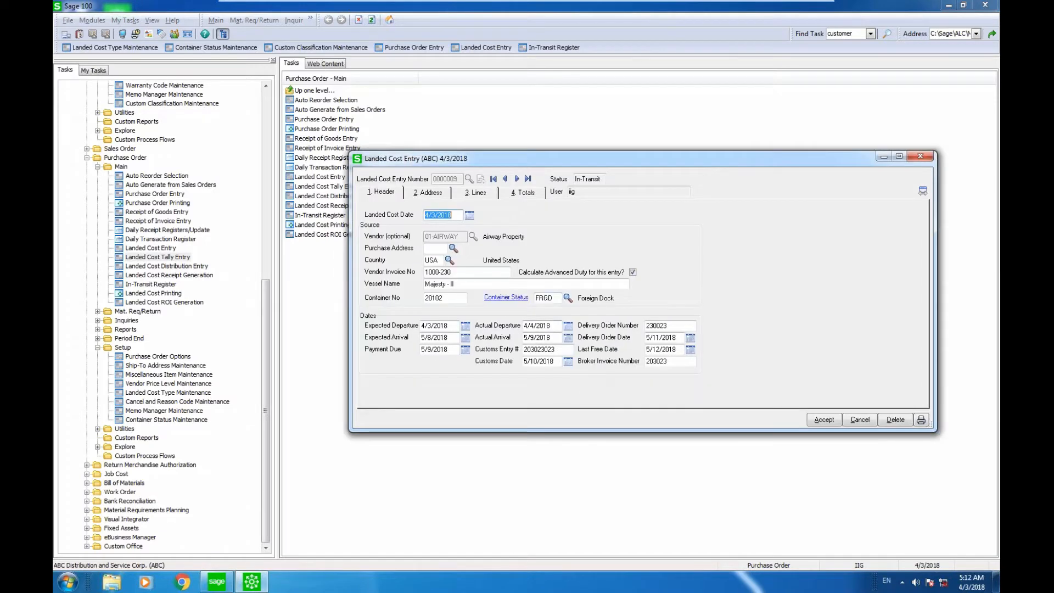
click(475, 192)
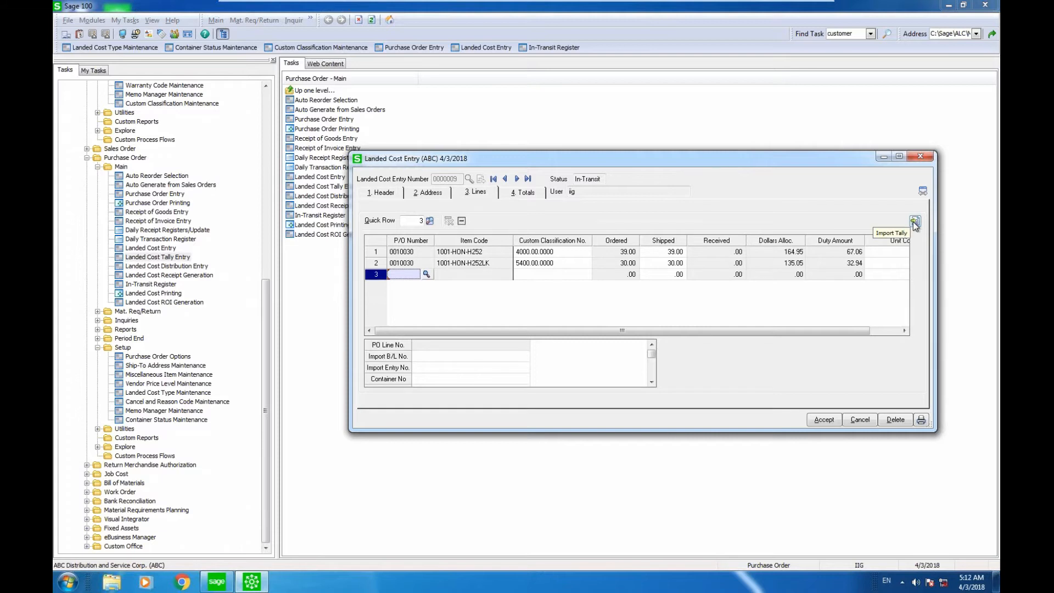
click(914, 221)
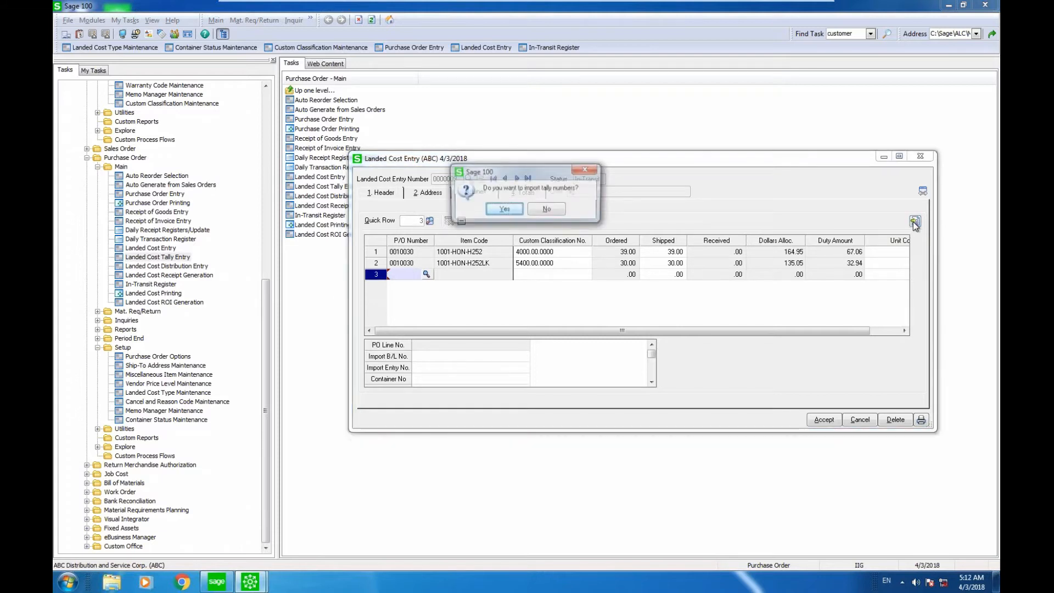
click(516, 211)
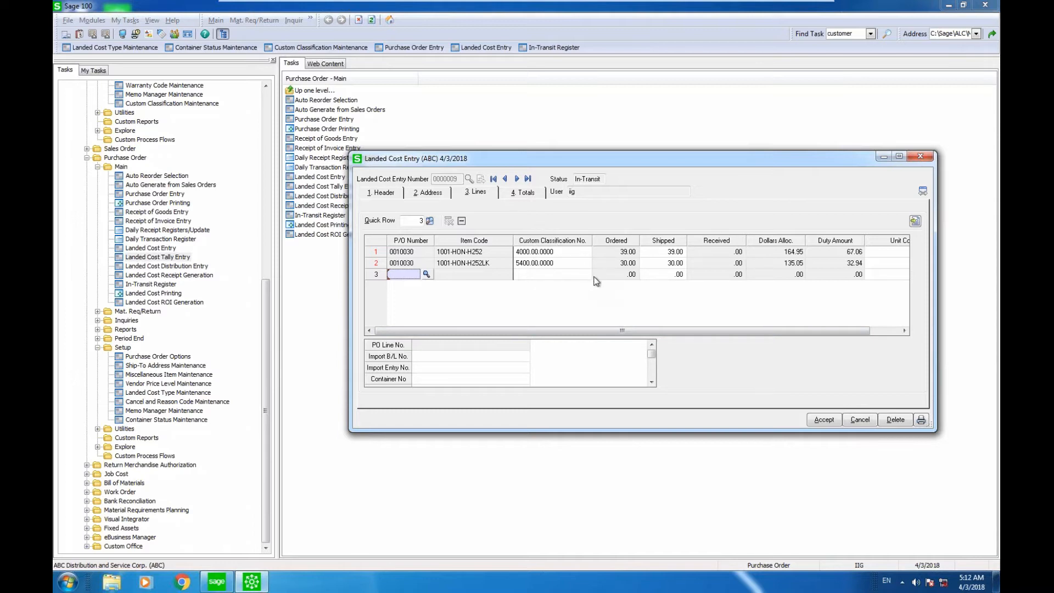
click(821, 419)
click(920, 156)
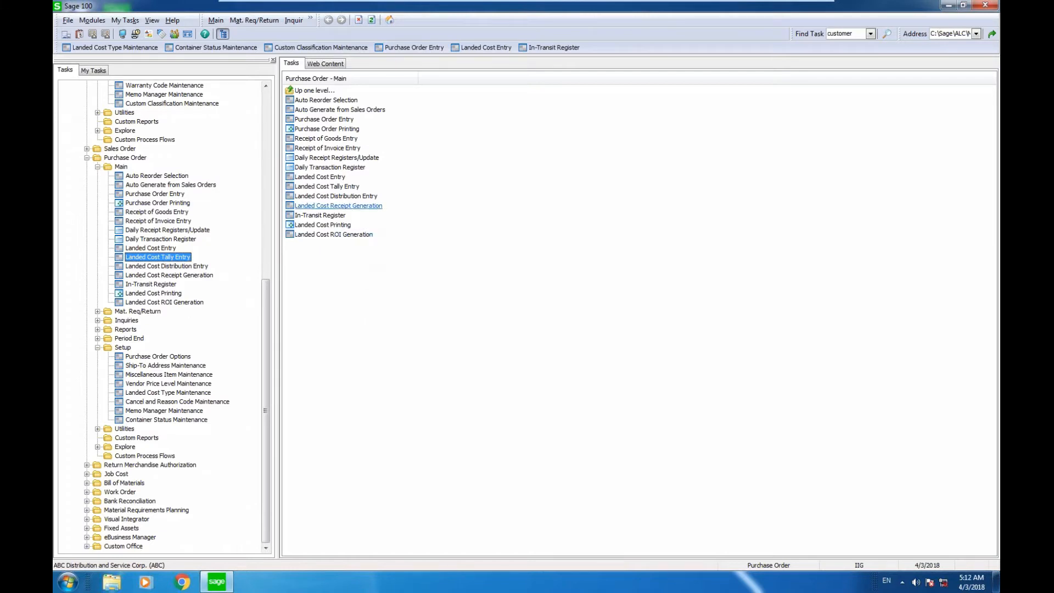
Generate the goods receipt for the Airway Property landed cost entry with Landed Cost Receipt Generation.
click(365, 206)
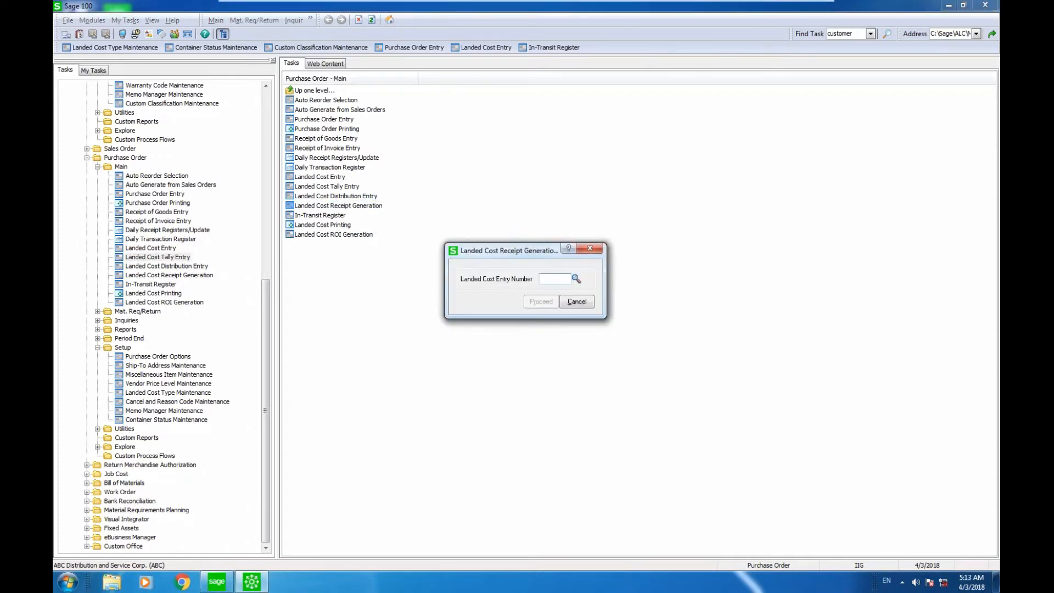
click(576, 279)
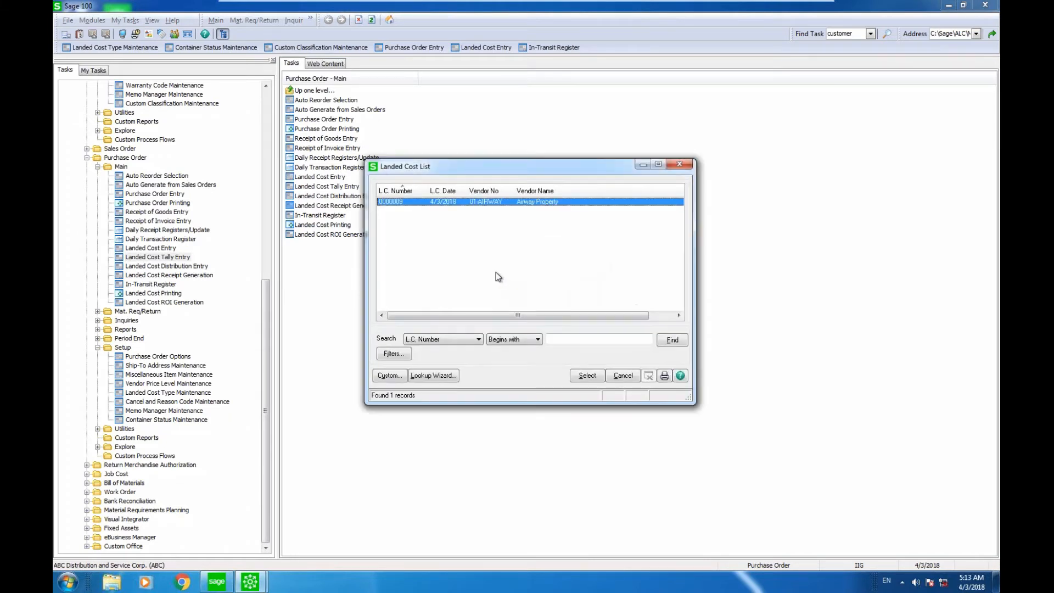
click(586, 371)
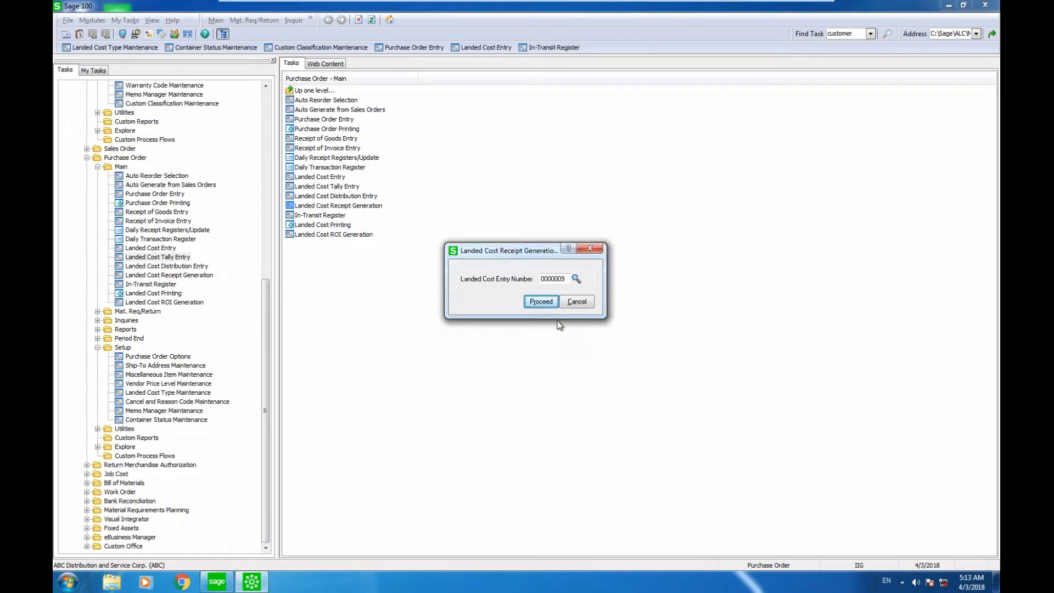
click(541, 303)
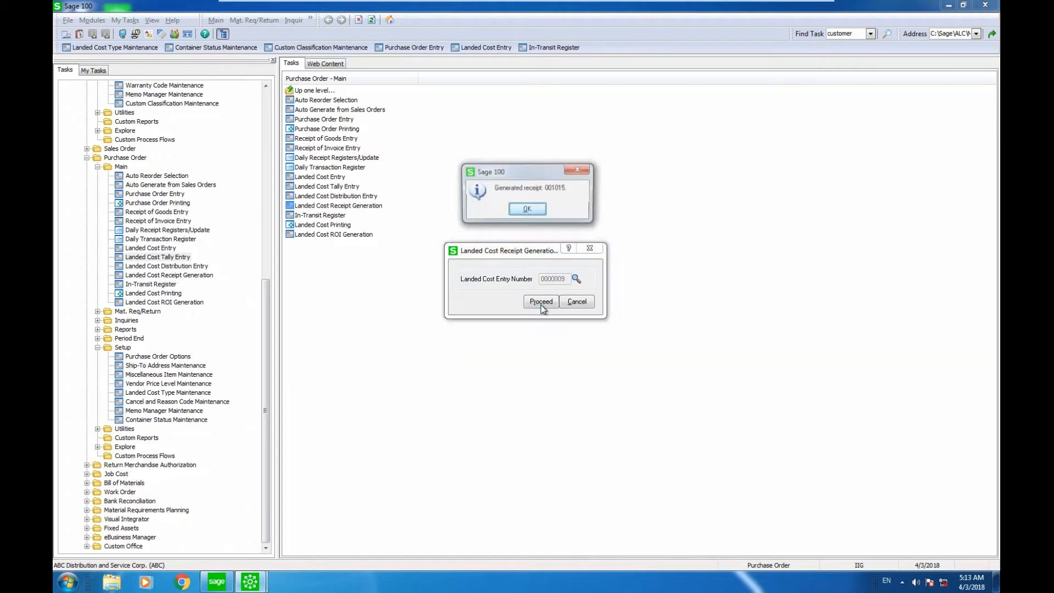
click(536, 215)
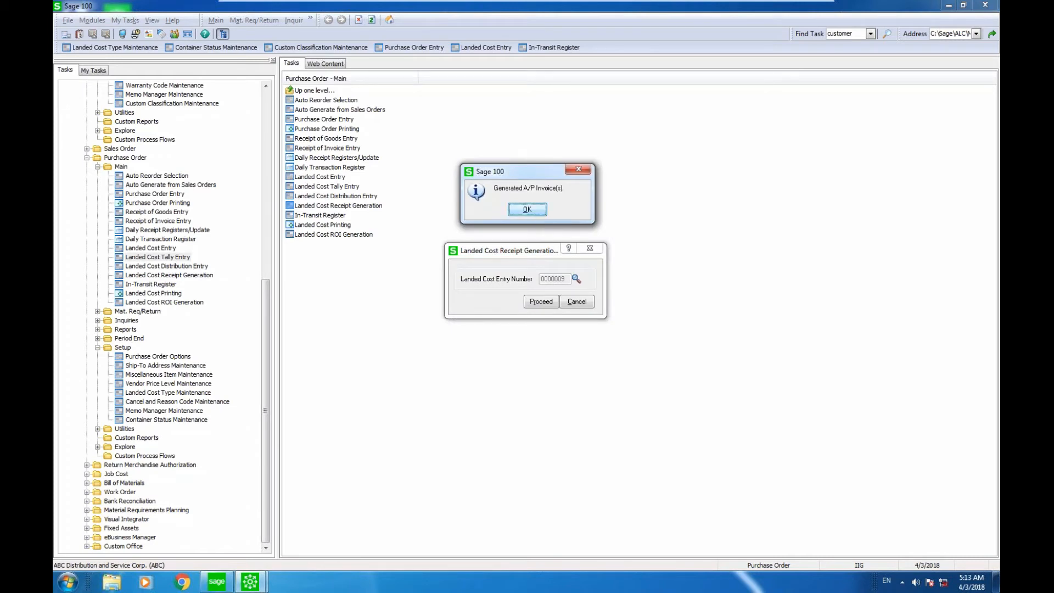
click(526, 210)
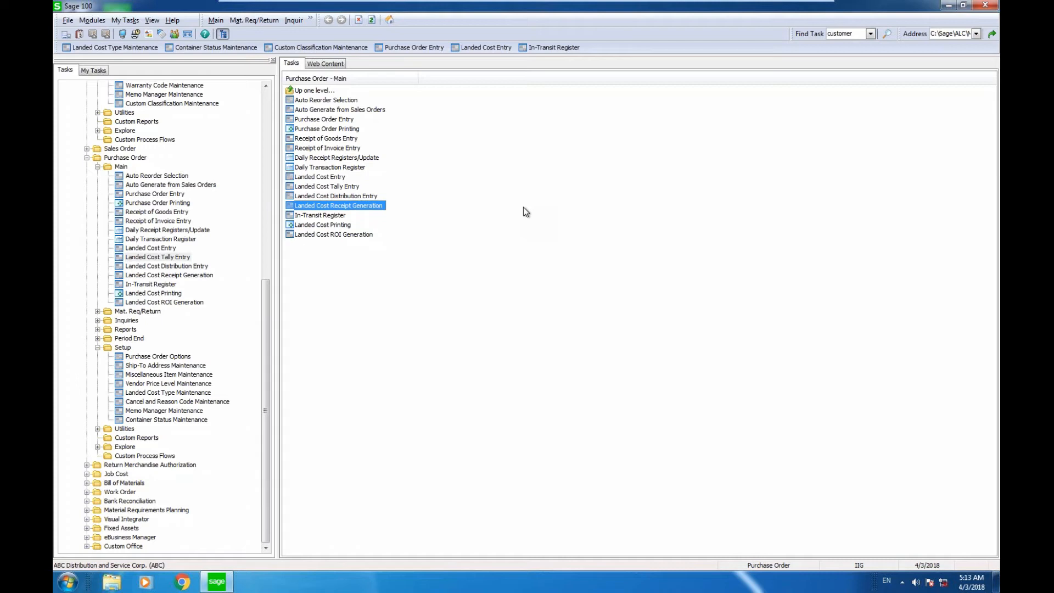
Review the list of custom classifications and the container status codes, closing each maintenance window without changes.
click(308, 48)
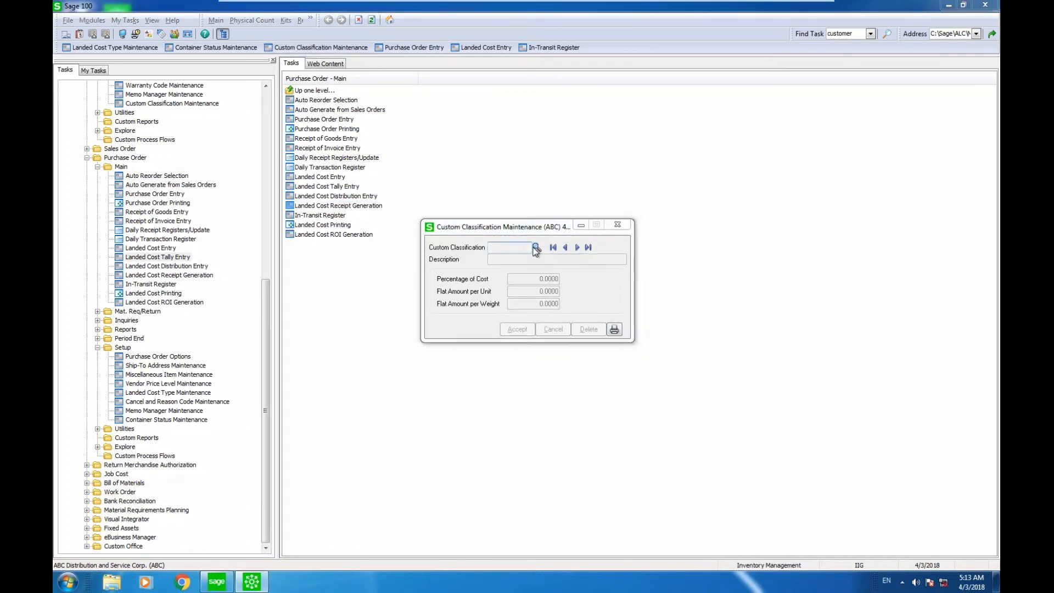
click(535, 248)
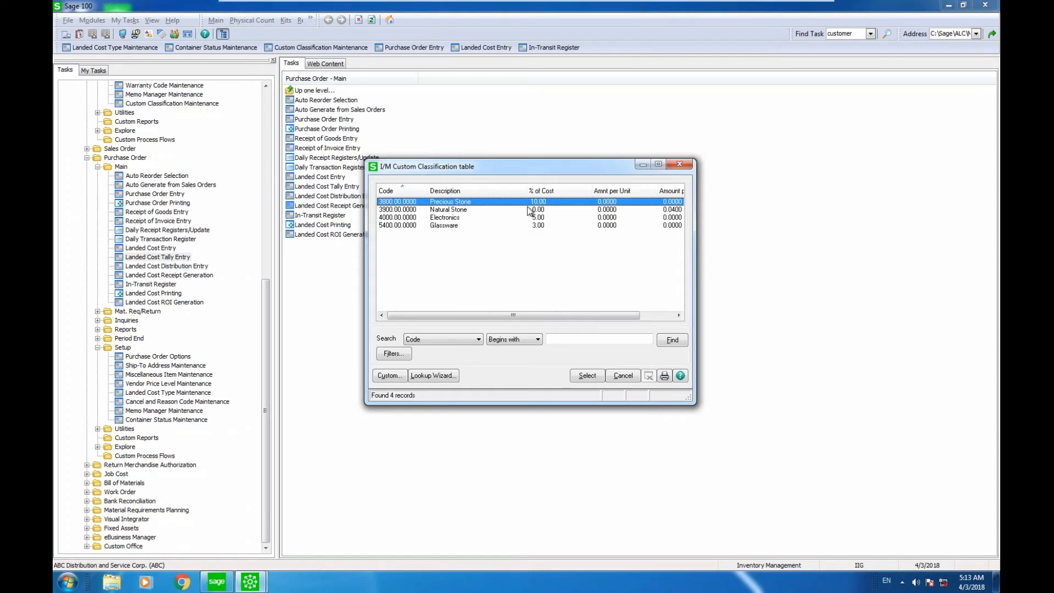
click(683, 164)
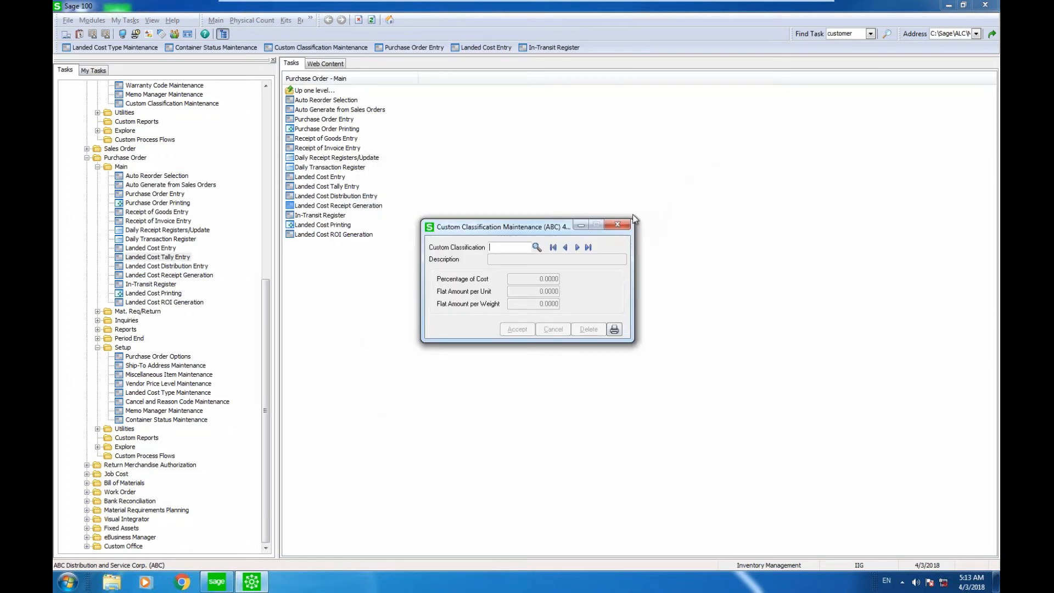
click(617, 225)
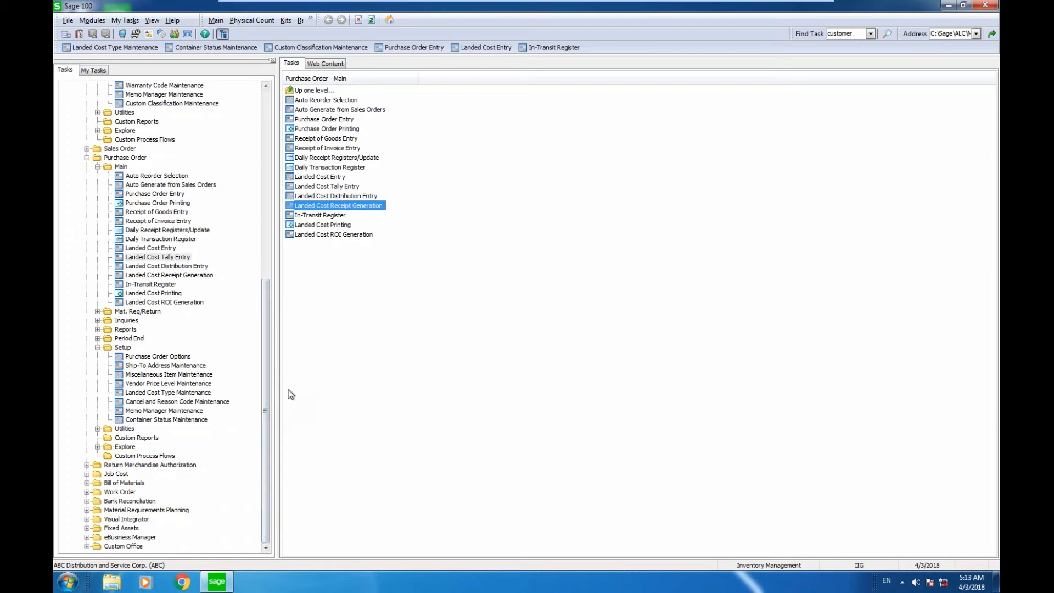
click(171, 419)
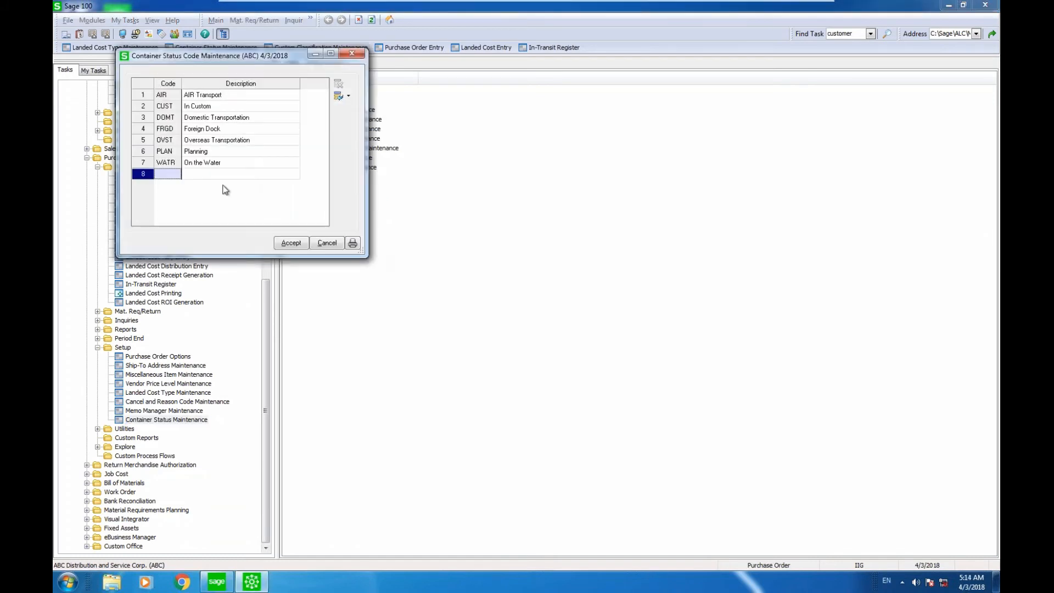
click(357, 54)
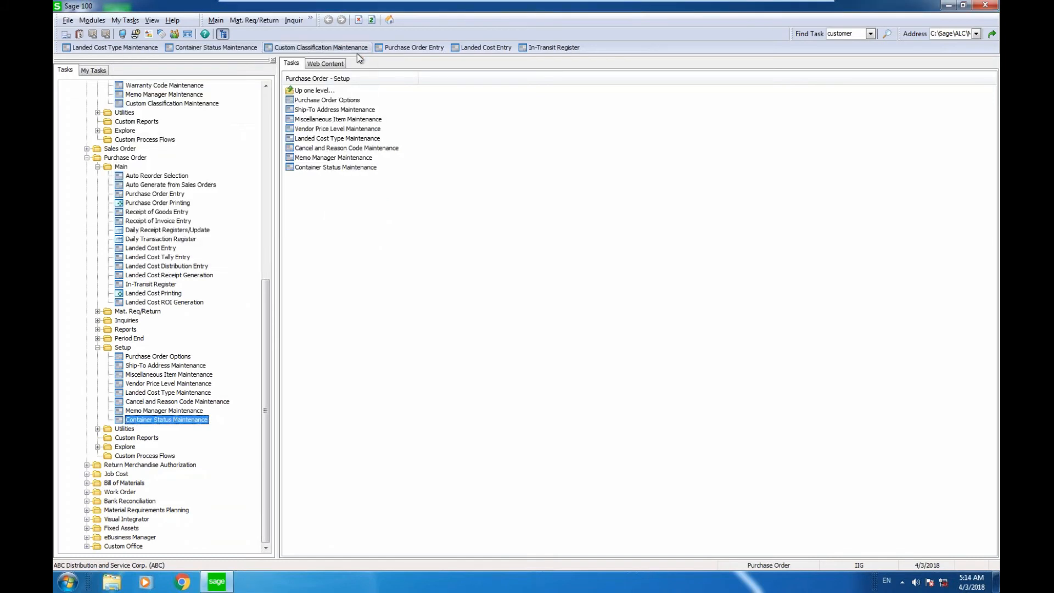